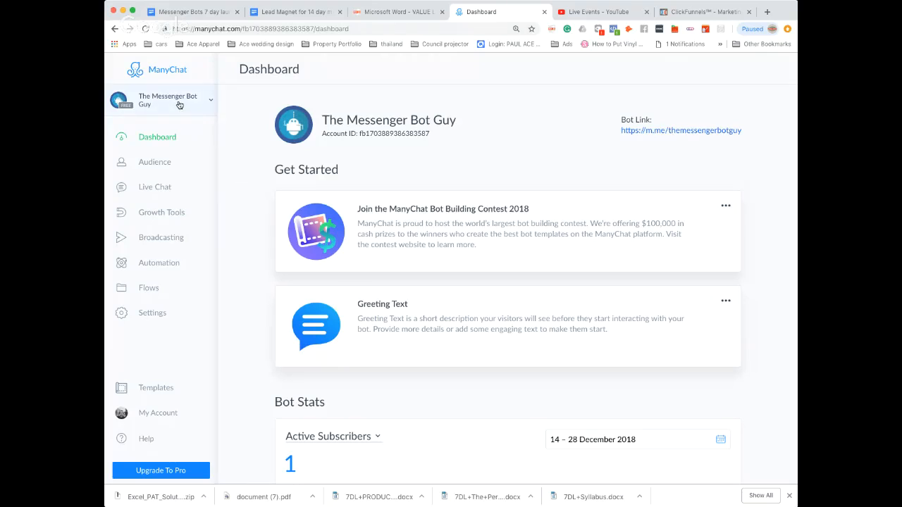
# Create a new growth tool using the Bar overlay widget type.
pyautogui.click(169, 216)
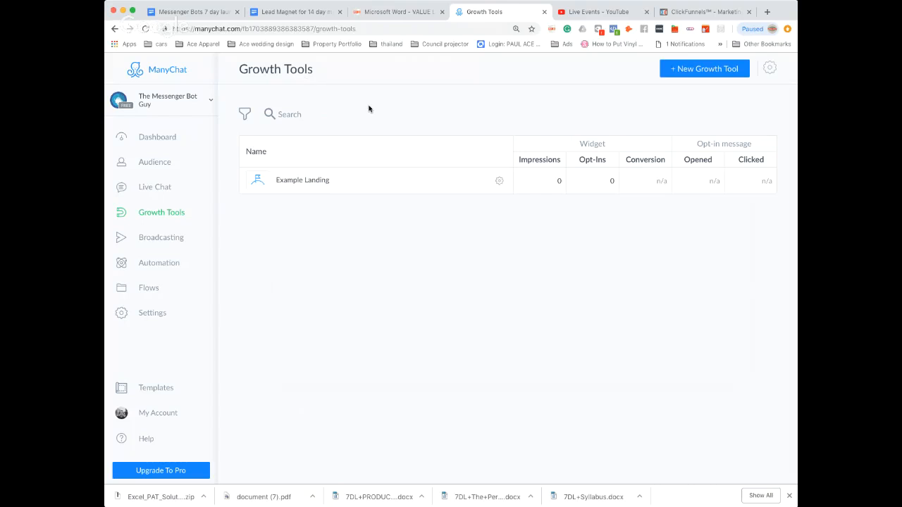
pyautogui.click(698, 71)
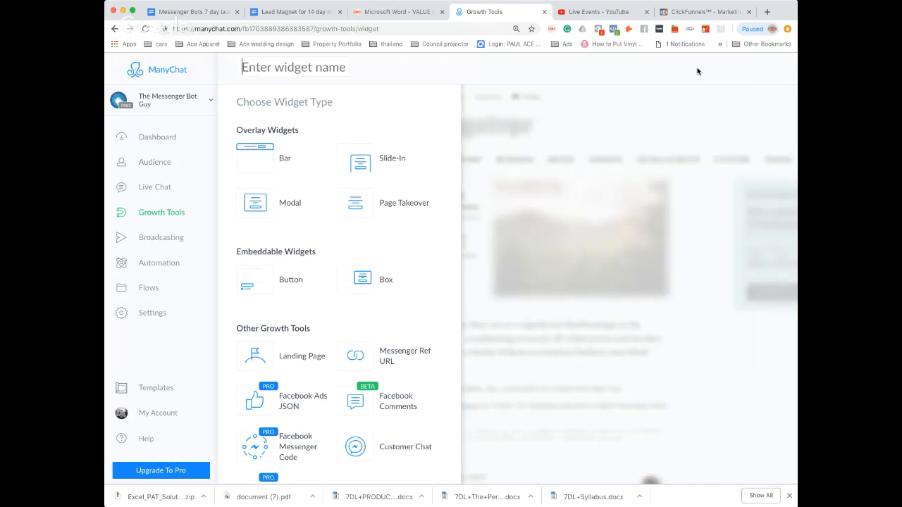
pyautogui.scroll(-2, 362, 135)
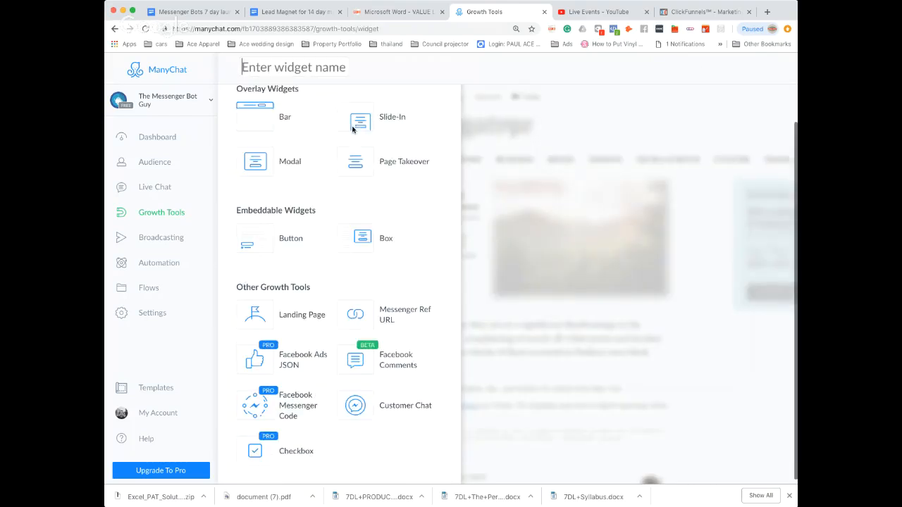
pyautogui.scroll(2, 398, 209)
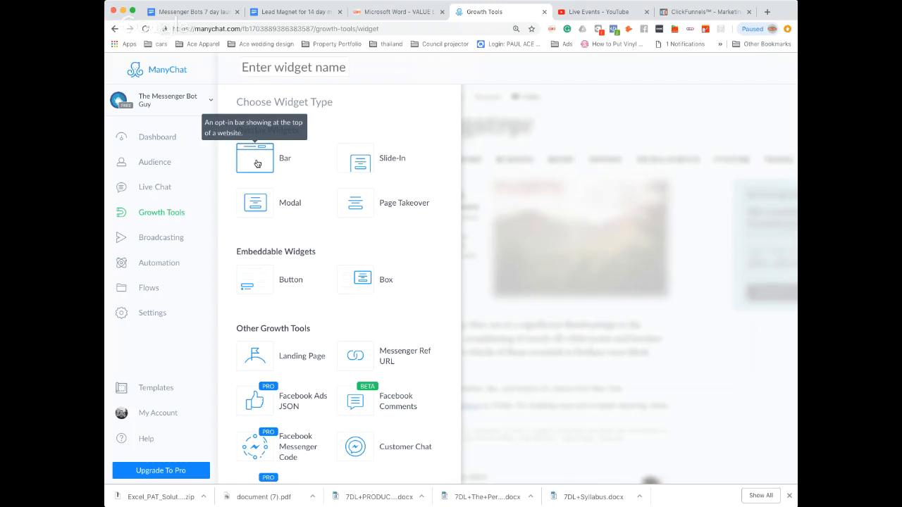
pyautogui.click(257, 164)
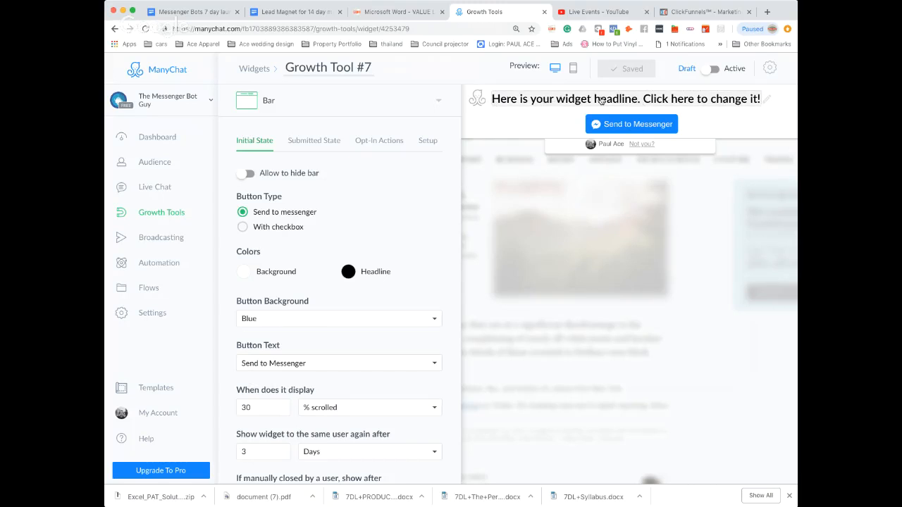
# Replace the bar's headline with "How to (desired outcome) without (pain)".
pyautogui.tripleClick(690, 97)
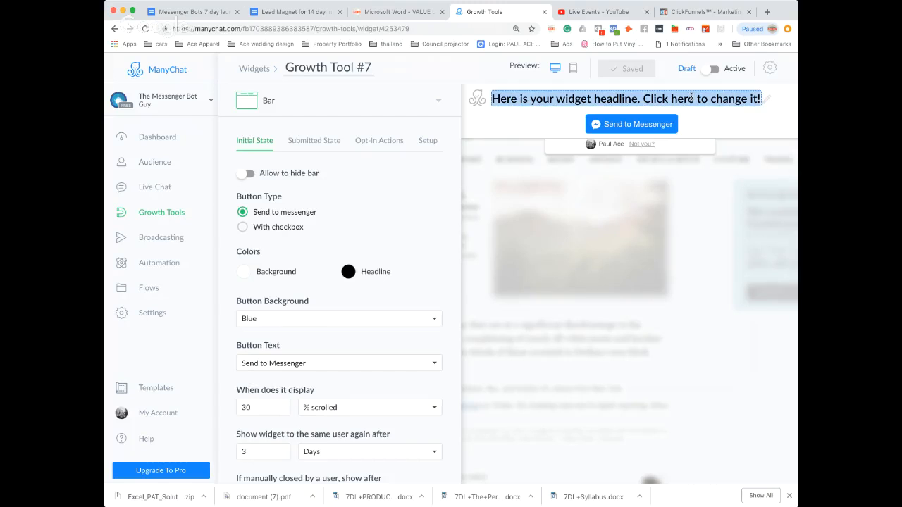
pyautogui.press('BackSpace')
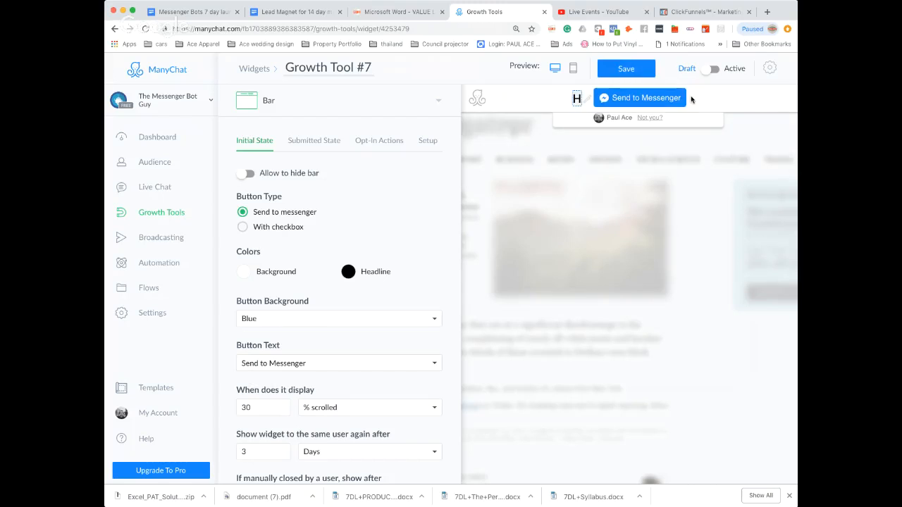
pyautogui.write('How to')
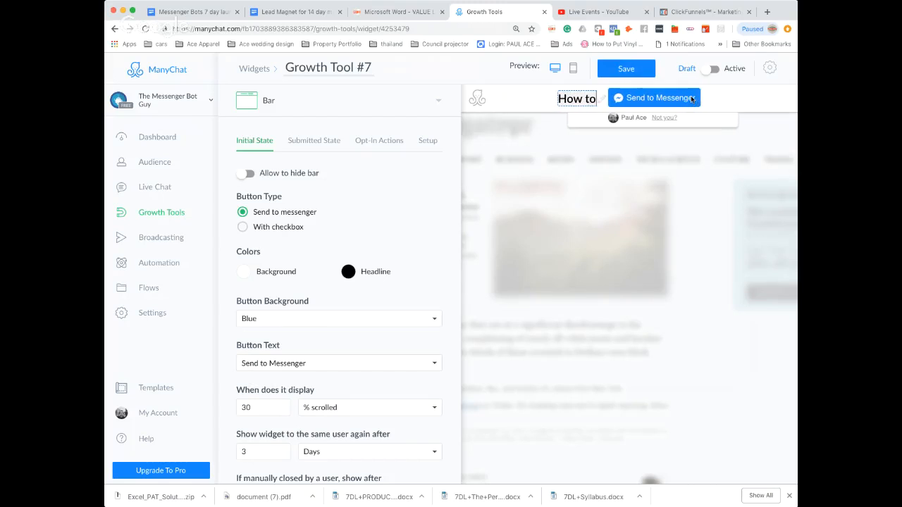
pyautogui.write(' (d')
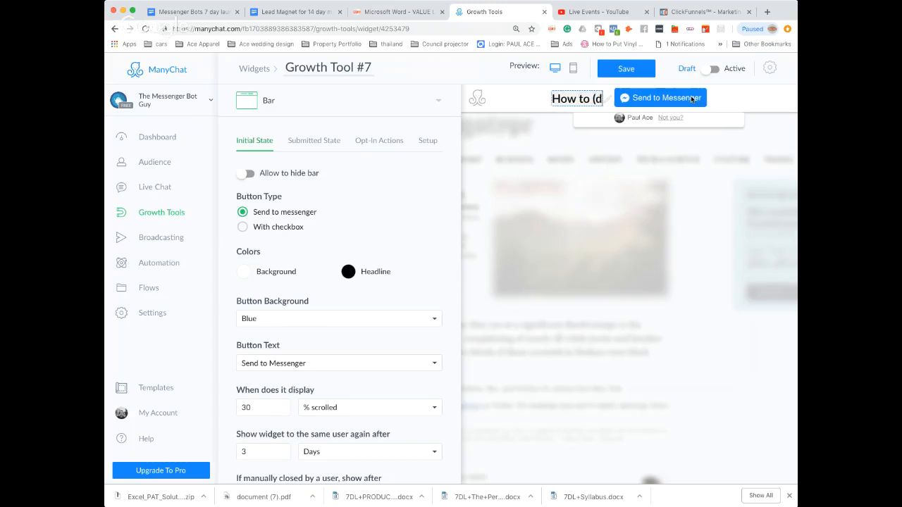
pyautogui.write('esired outcome)')
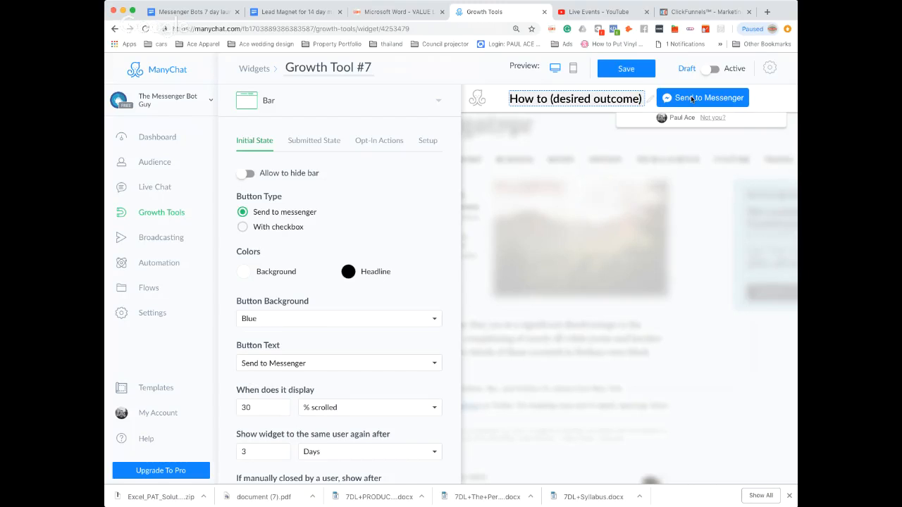
pyautogui.write('without')
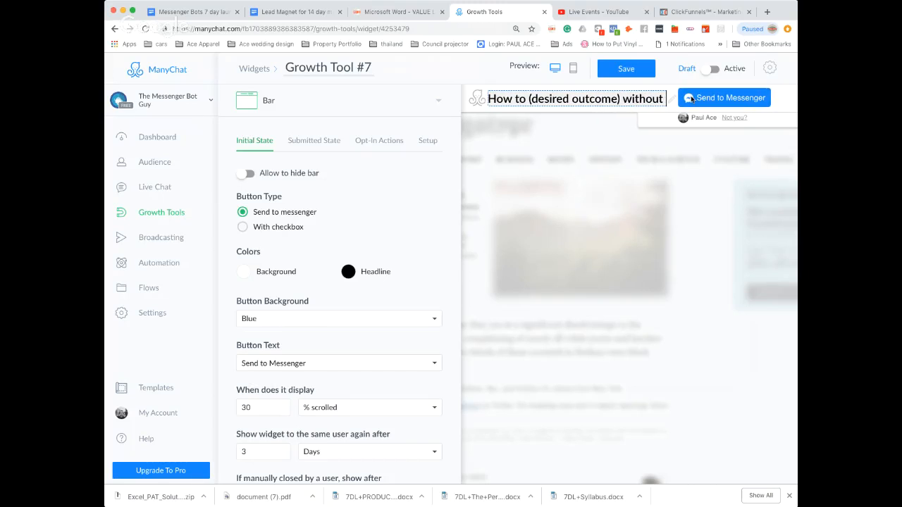
pyautogui.write(' (')
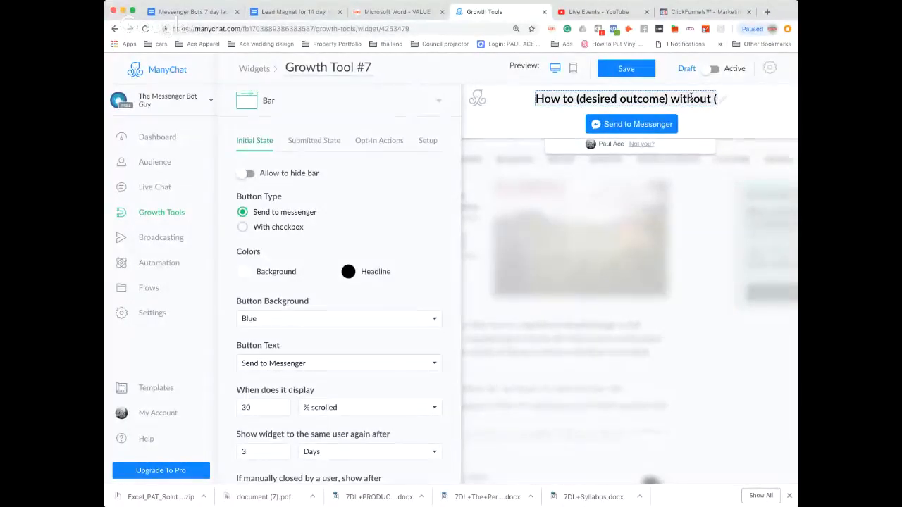
pyautogui.write('pain')
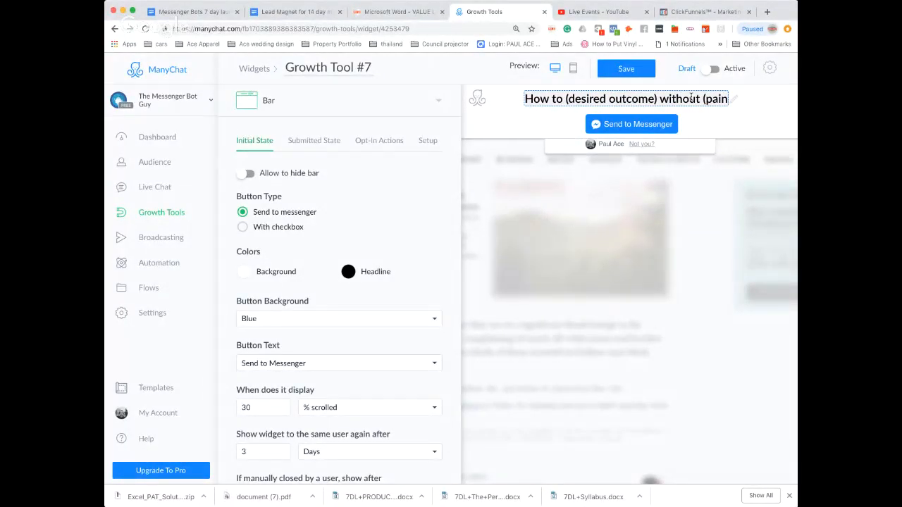
pyautogui.write(')')
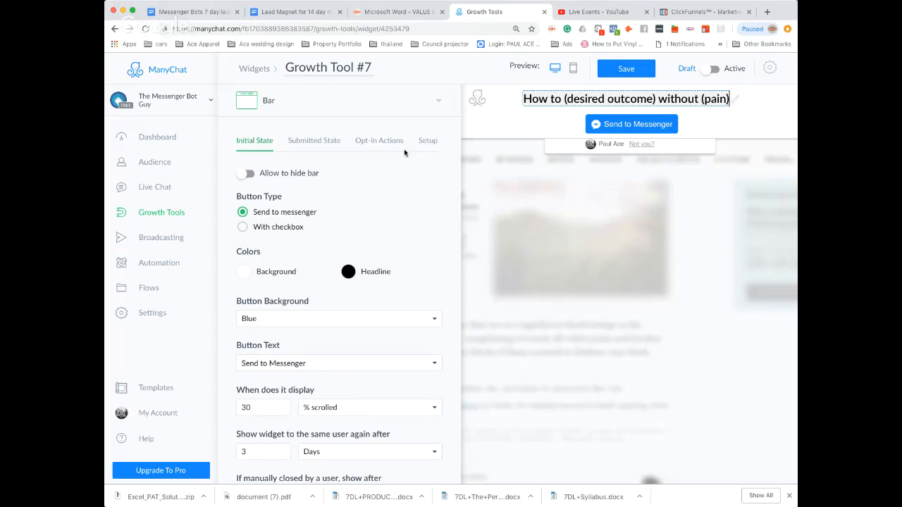
# Set the bar to display immediately and allow visitors to hide it.
pyautogui.scroll(-2, 405, 150)
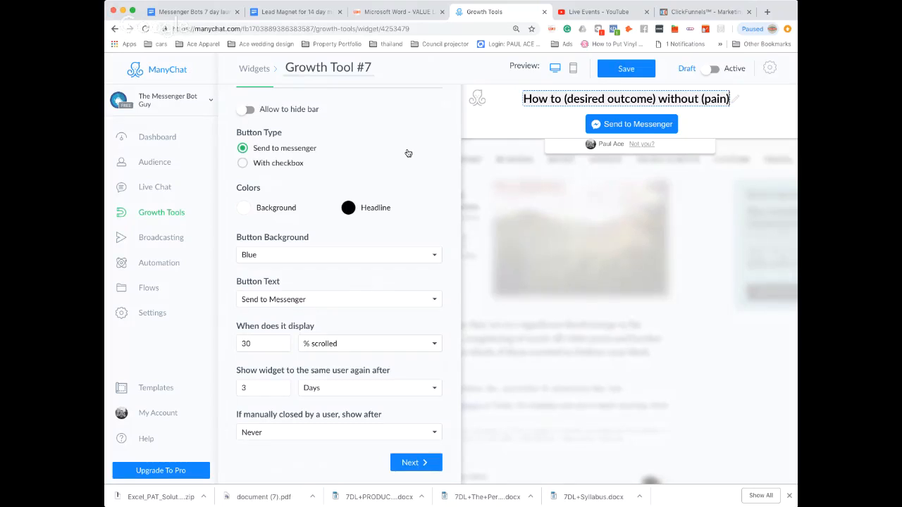
pyautogui.doubleClick(260, 344)
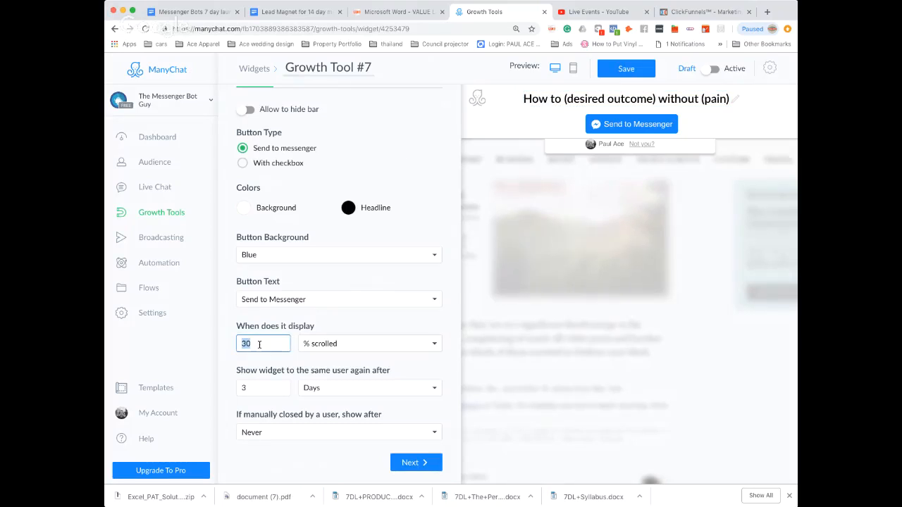
pyautogui.click(356, 345)
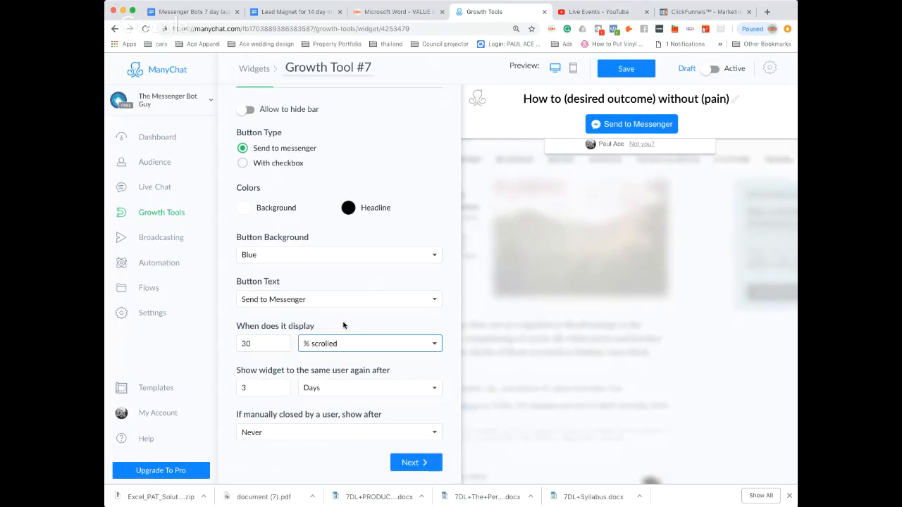
pyautogui.click(343, 325)
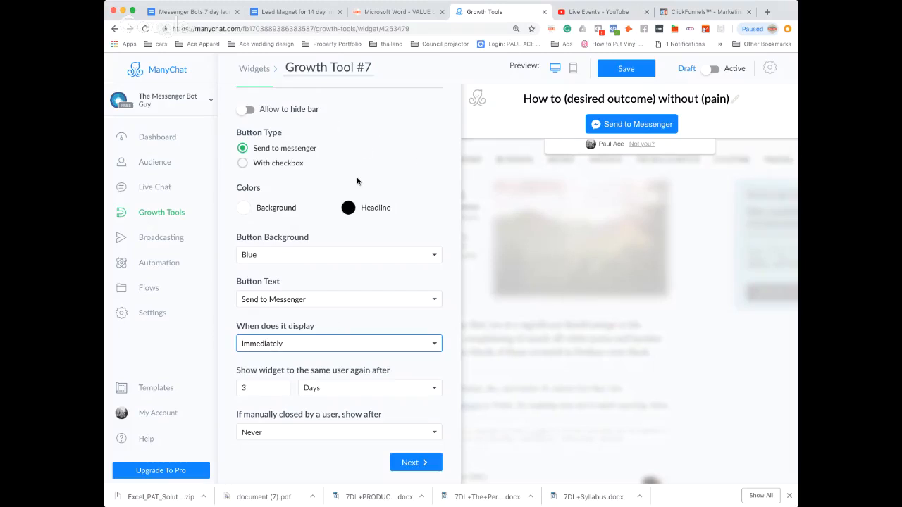
pyautogui.scroll(2, 363, 178)
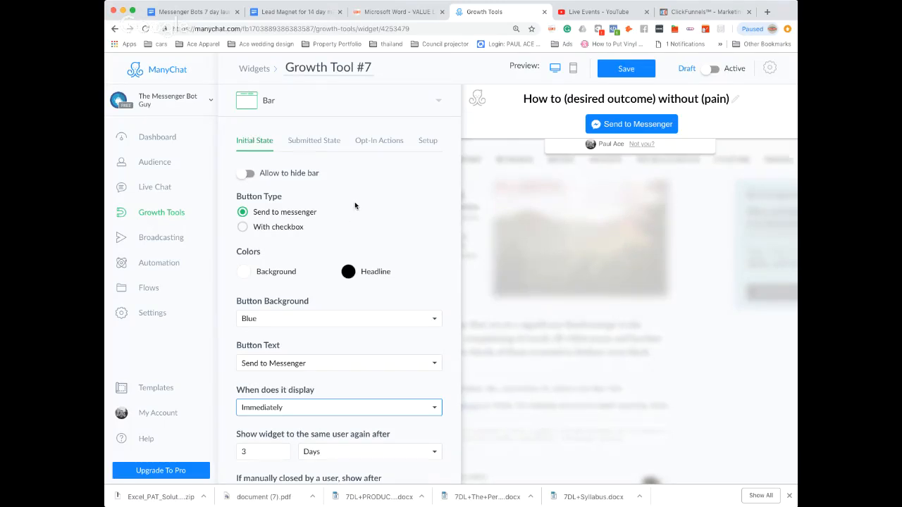
pyautogui.scroll(-2, 354, 201)
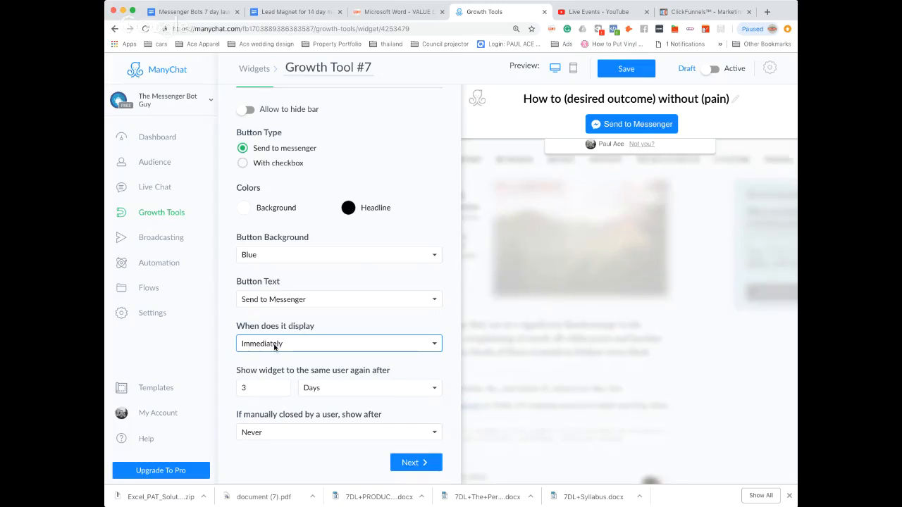
pyautogui.click(248, 111)
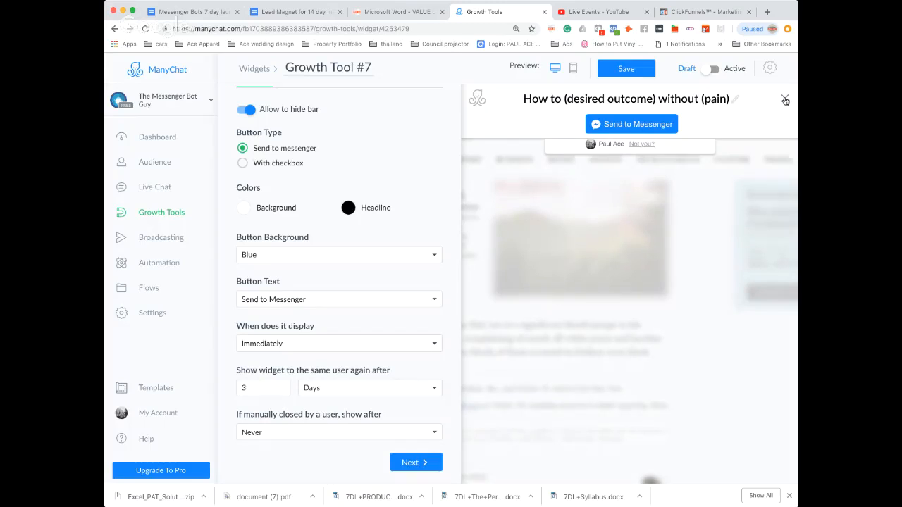
# Change the submitted-state headline to "Thank You please check your inbox" and proceed to the opt-in actions.
pyautogui.scroll(3, 405, 118)
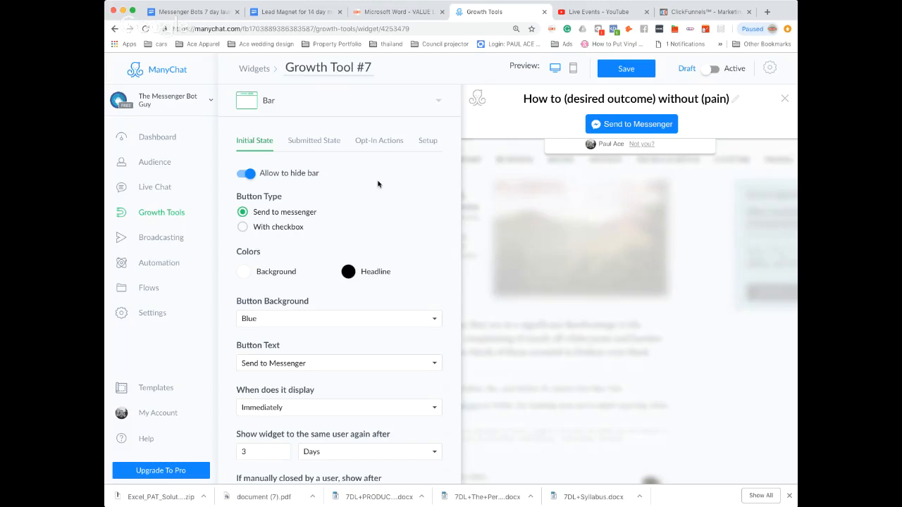
pyautogui.click(311, 145)
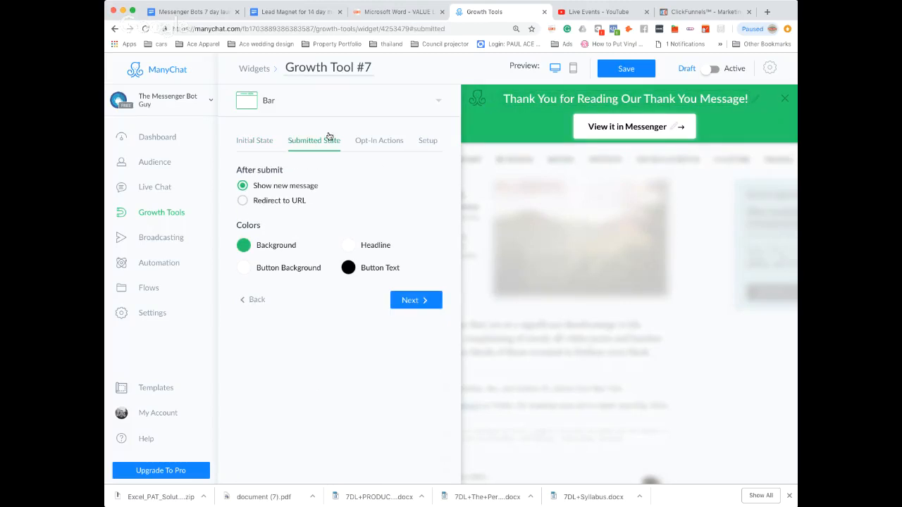
pyautogui.tripleClick(531, 98)
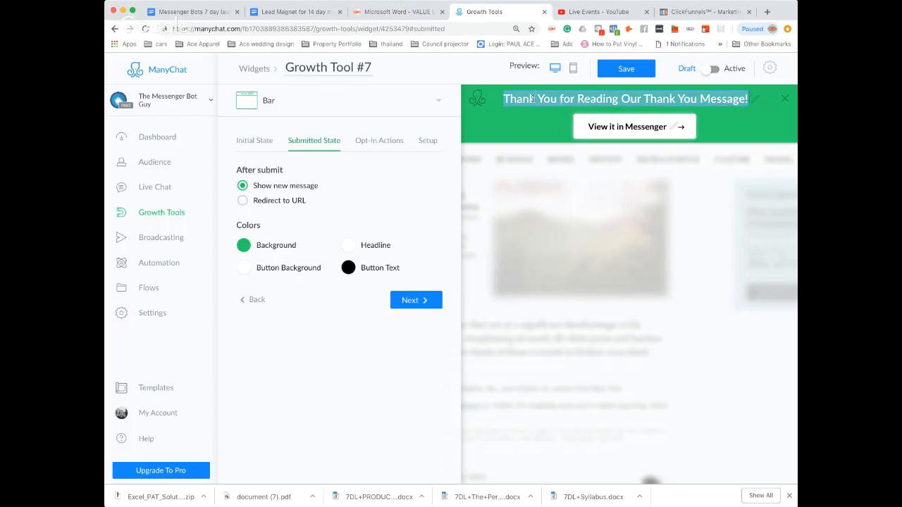
pyautogui.click(560, 98)
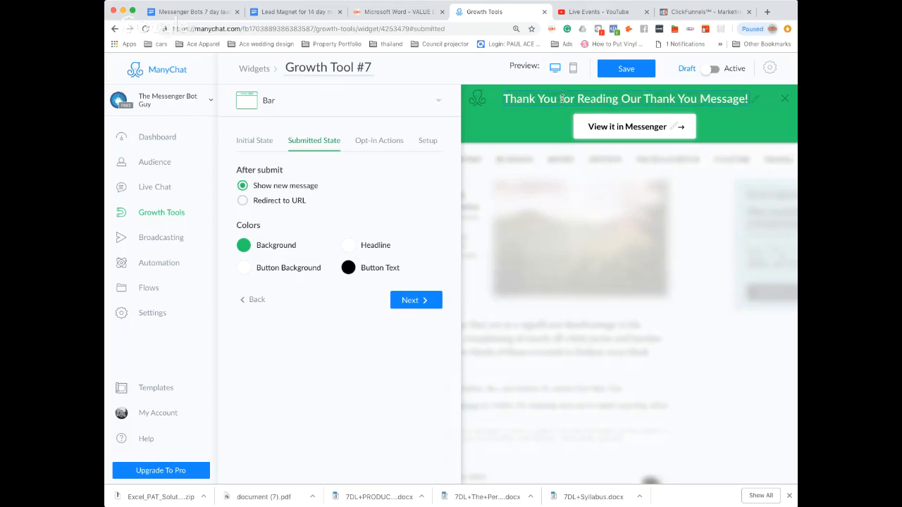
pyautogui.moveTo(560, 98); pyautogui.dragTo(747, 100)
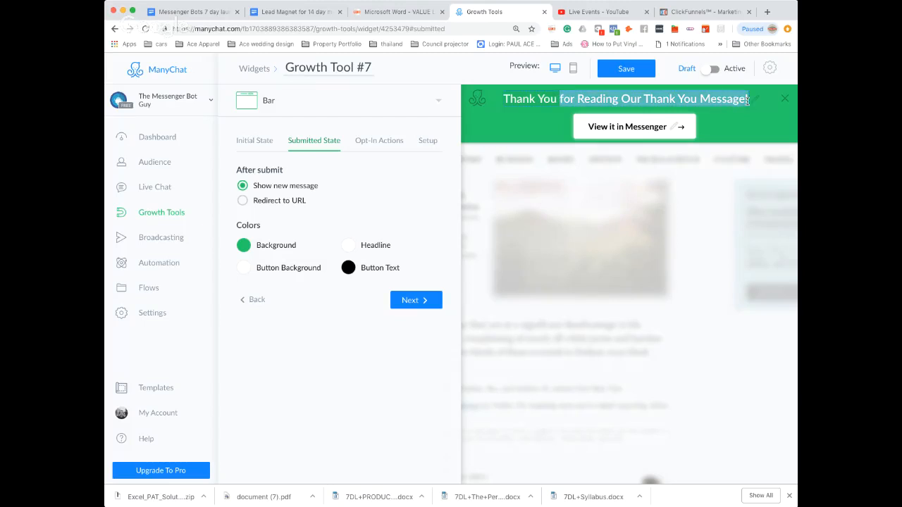
pyautogui.write('please che')
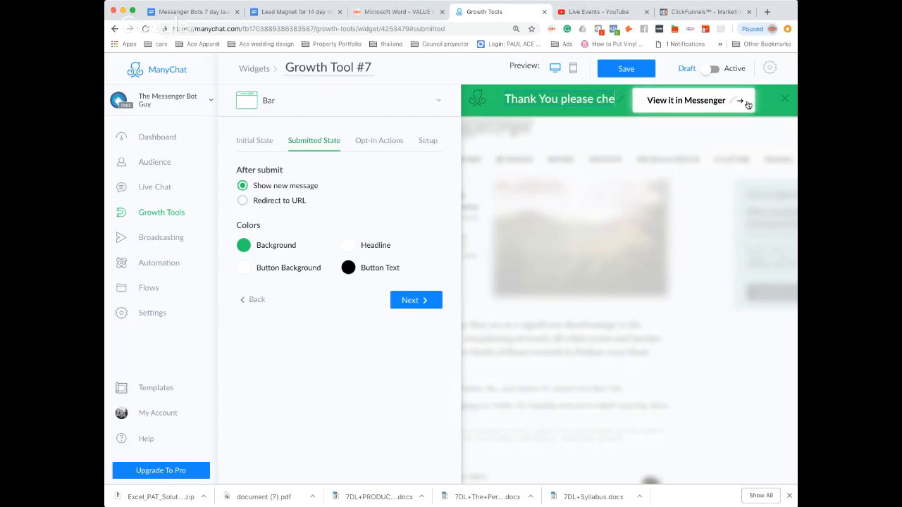
pyautogui.write('ck your')
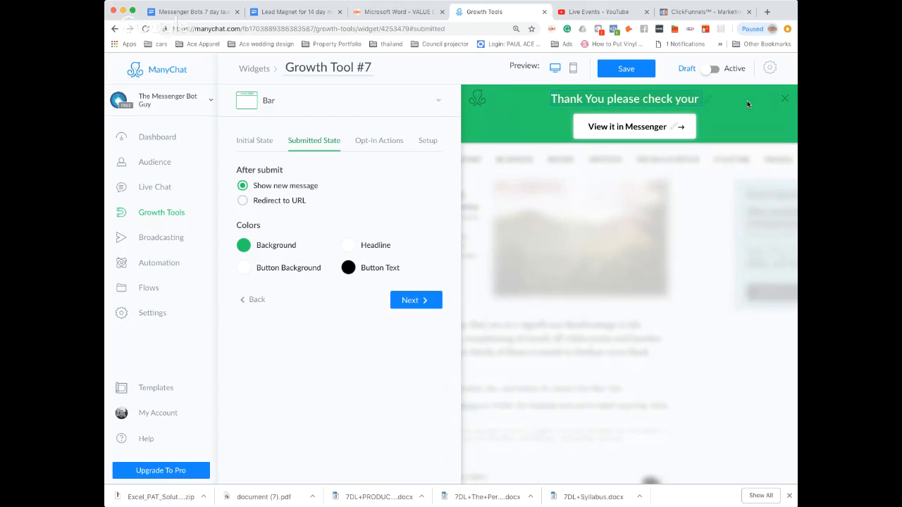
pyautogui.write(' inboc')
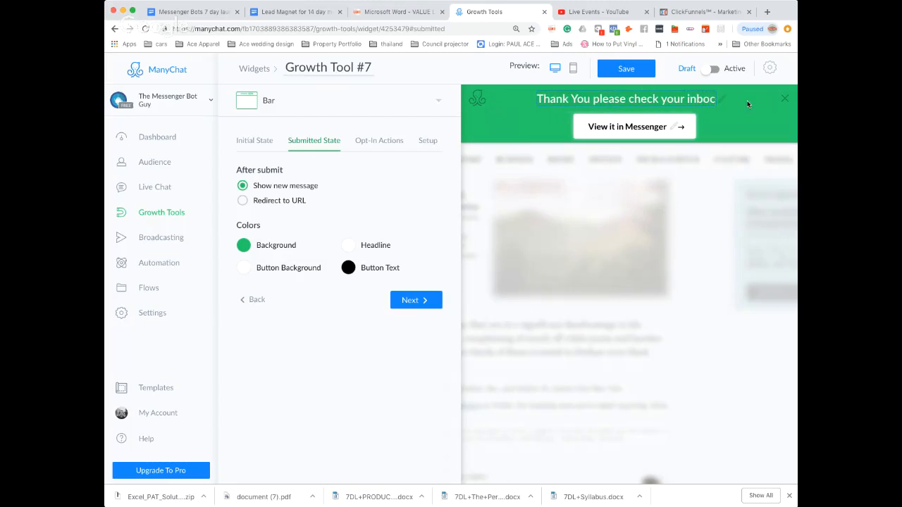
pyautogui.press('BackSpace')
pyautogui.write('x')
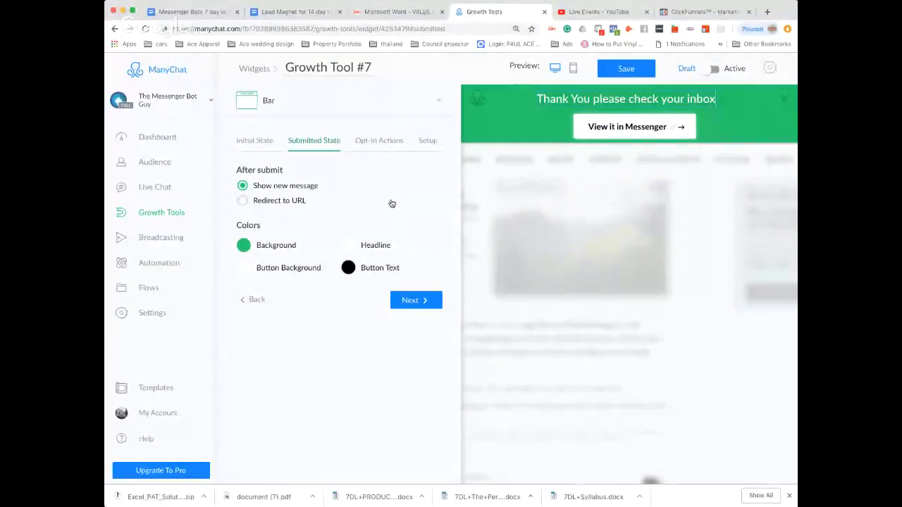
pyautogui.click(415, 300)
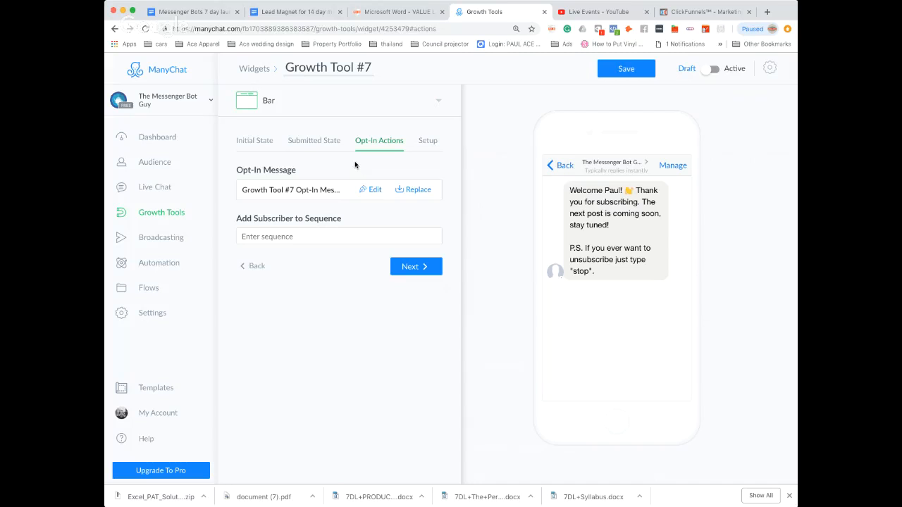
# Copy the sharing link of the "Lead magnet example" flow from the flows list.
pyautogui.click(151, 290)
pyautogui.click(533, 126)
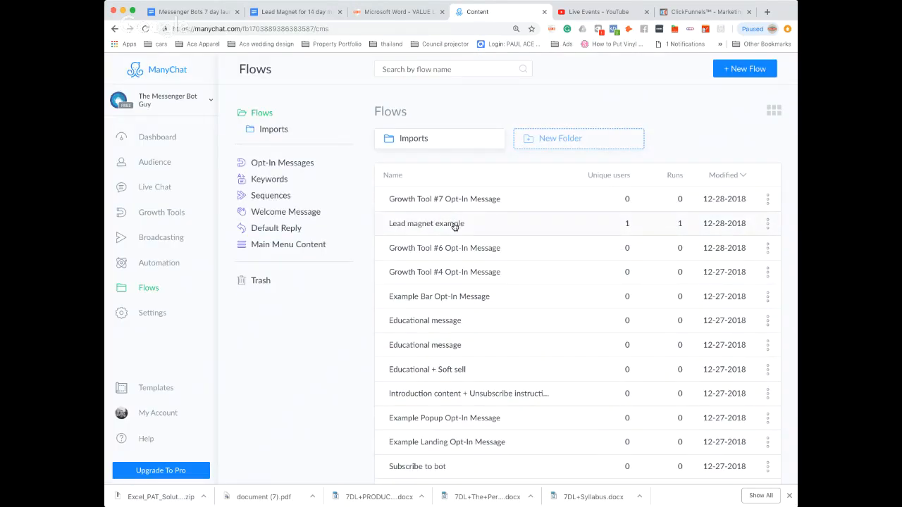
pyautogui.click(768, 227)
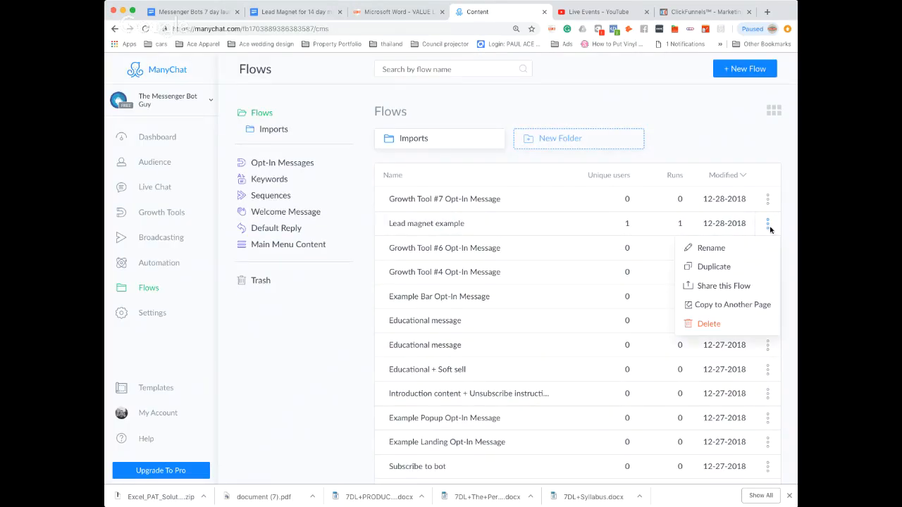
pyautogui.click(725, 286)
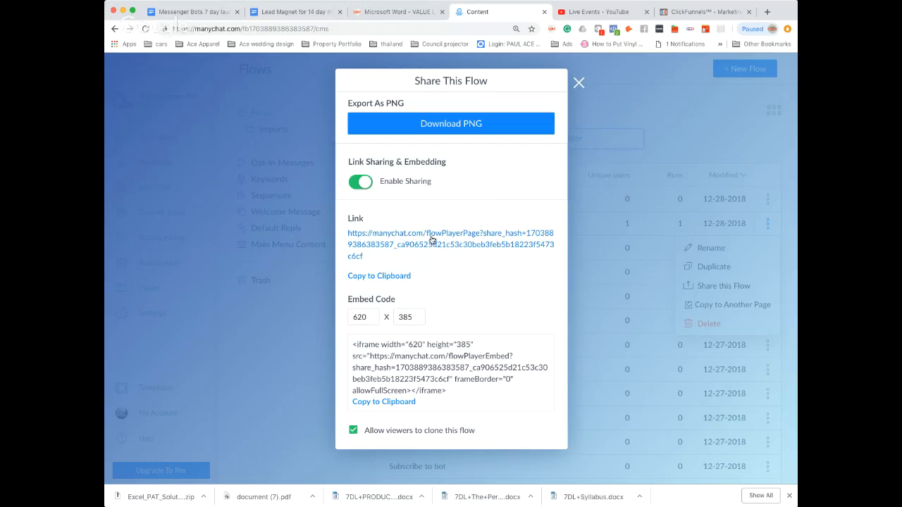
pyautogui.click(392, 278)
pyautogui.click(578, 83)
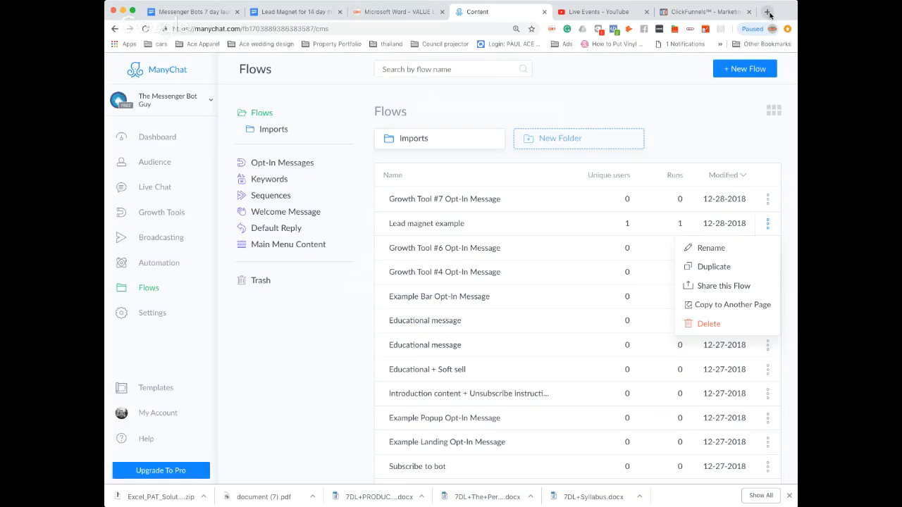
# Open the copied sharing link of the lead magnet flow in a new browser tab.
pyautogui.click(768, 13)
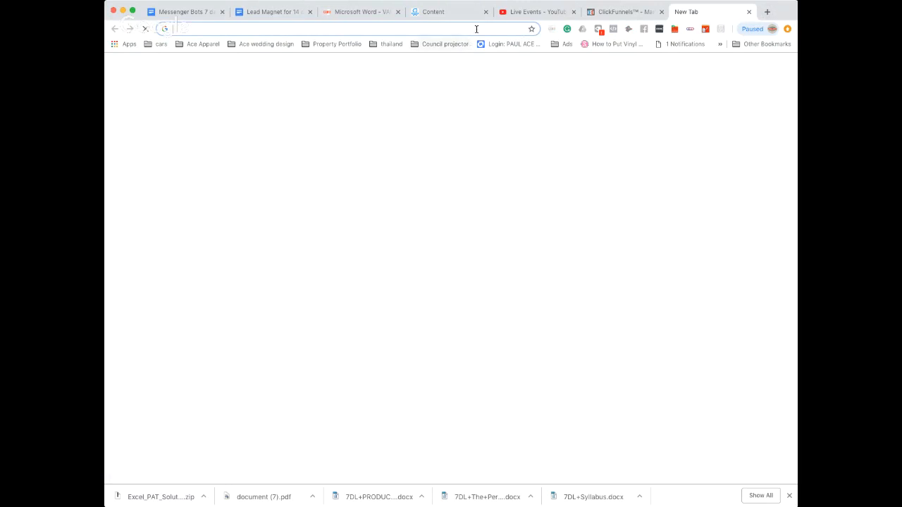
pyautogui.hotkey('ctrl', 'v')
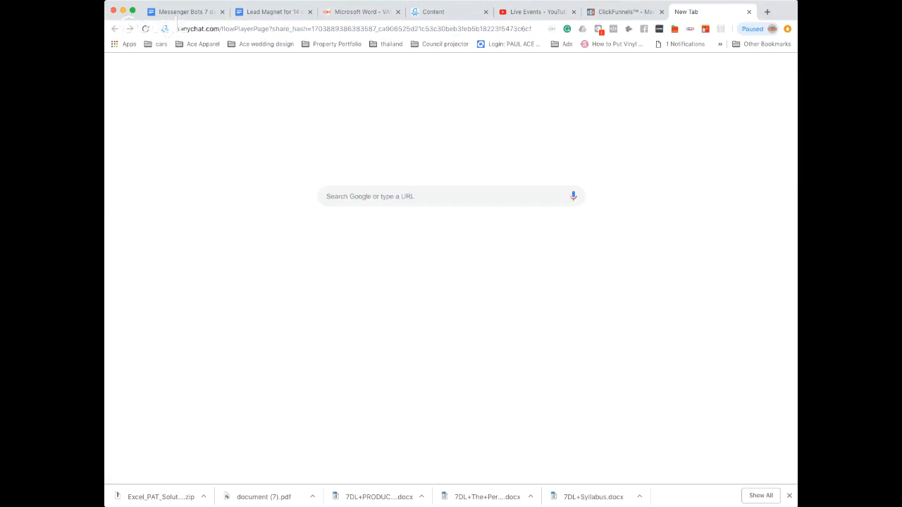
pyautogui.press('Return')
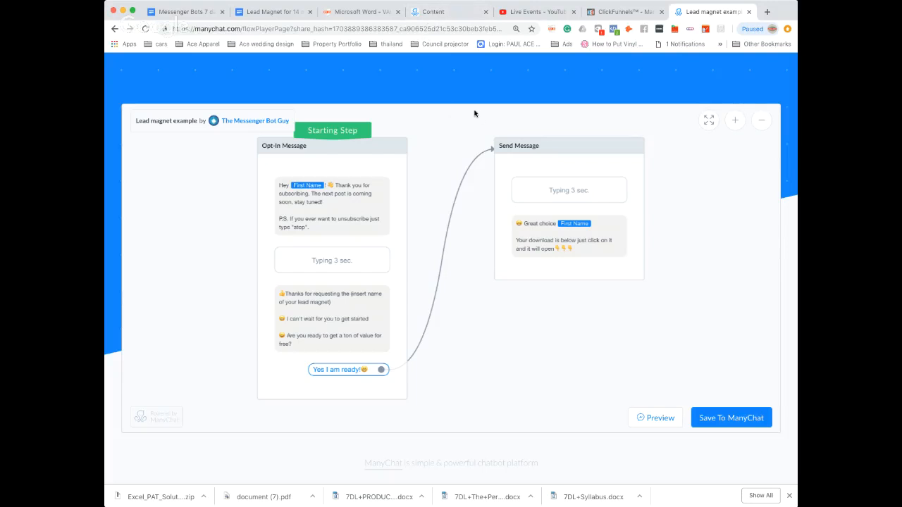
# Save the shared flow to the "The Messenger Bot Guy" page and open the saved copy.
pyautogui.click(727, 418)
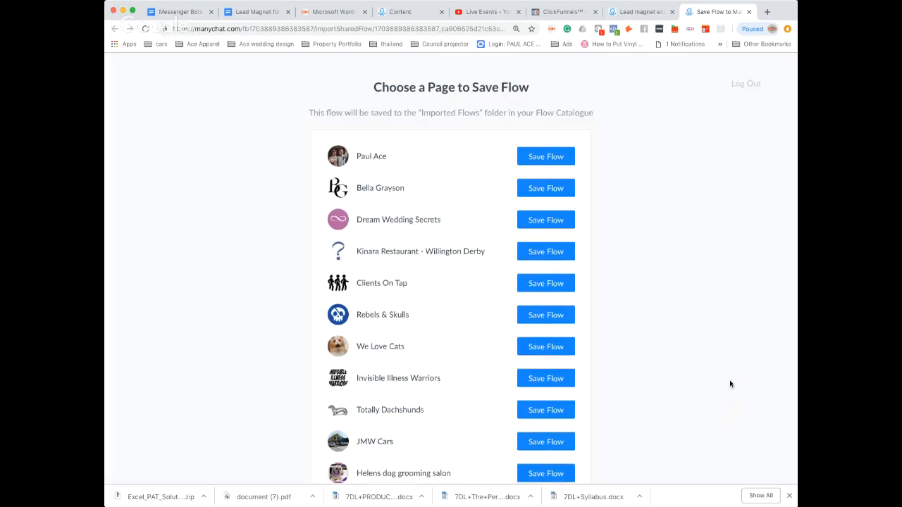
pyautogui.scroll(-3, 730, 384)
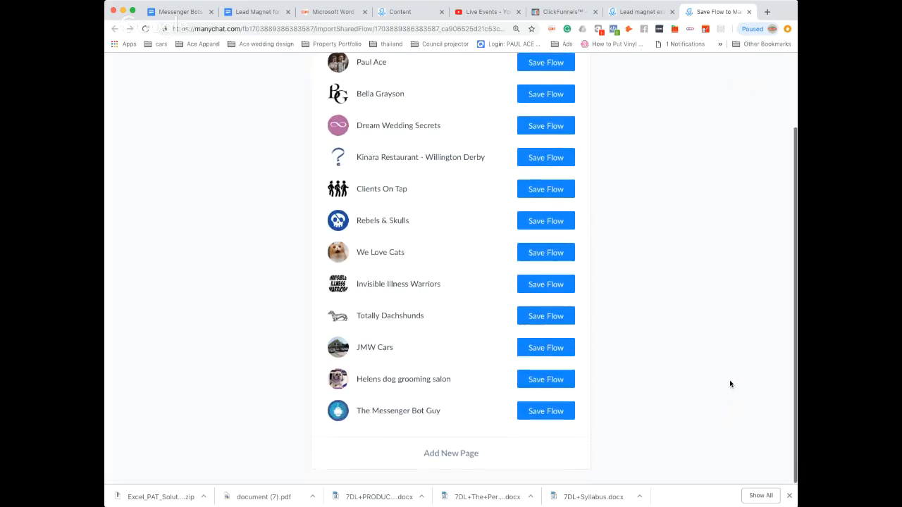
pyautogui.click(546, 420)
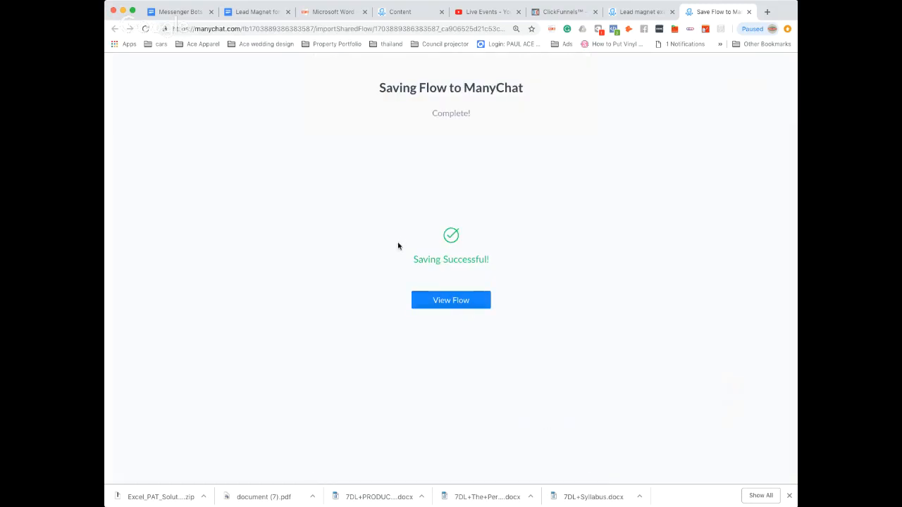
pyautogui.click(451, 301)
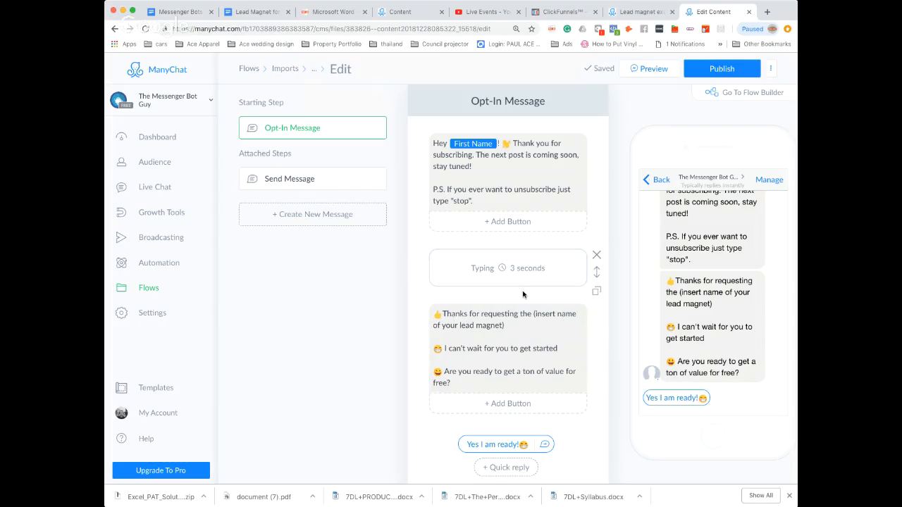
# Replace the placeholder "(insert name of your lead magnet)" in the opt-in message with "your first lead bot".
pyautogui.click(533, 315)
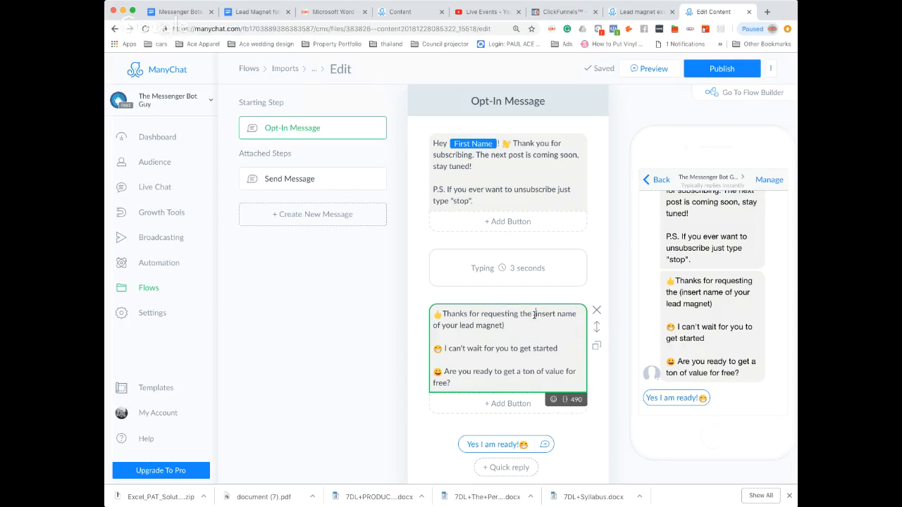
pyautogui.moveTo(534, 314); pyautogui.dragTo(571, 329)
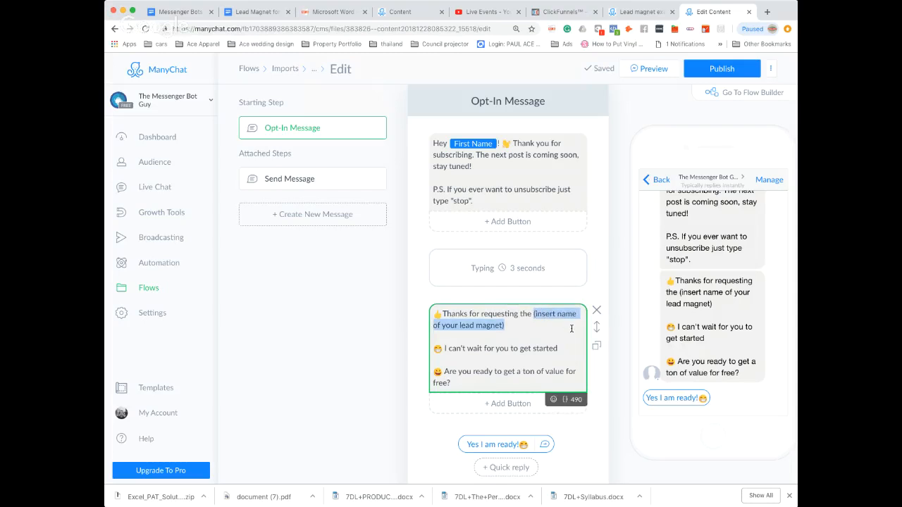
pyautogui.write('your ')
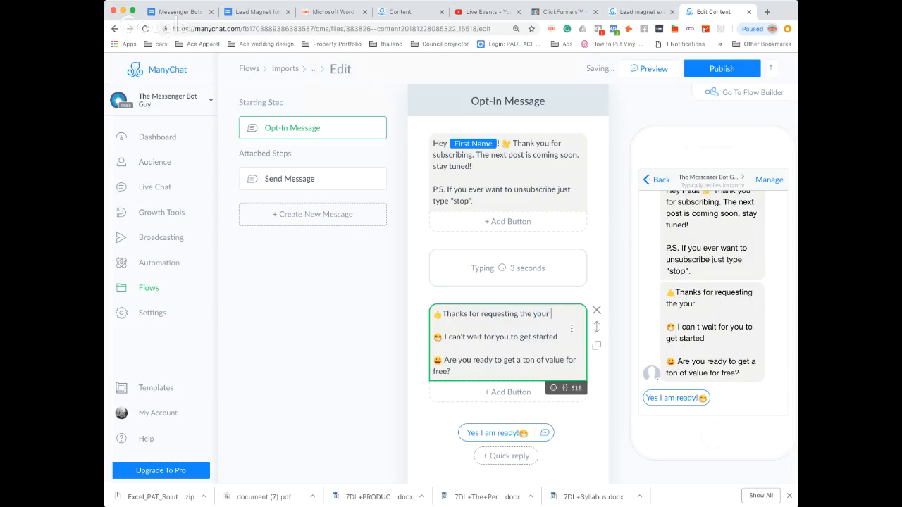
pyautogui.write('first b')
pyautogui.press('BackSpace')
pyautogui.write('ad bot')
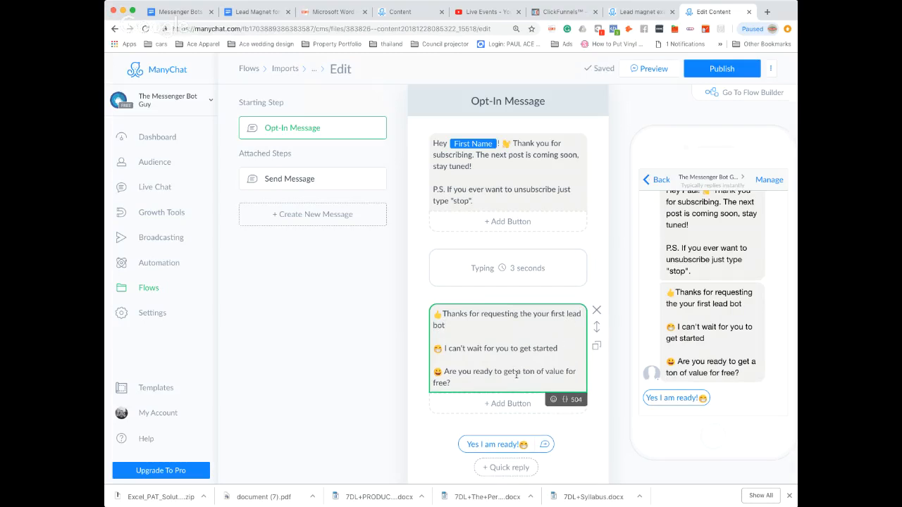
# Try adding a File block below the download text in the Send Message step linked to "Yes I am ready!", and remove it.
pyautogui.scroll(-2, 522, 378)
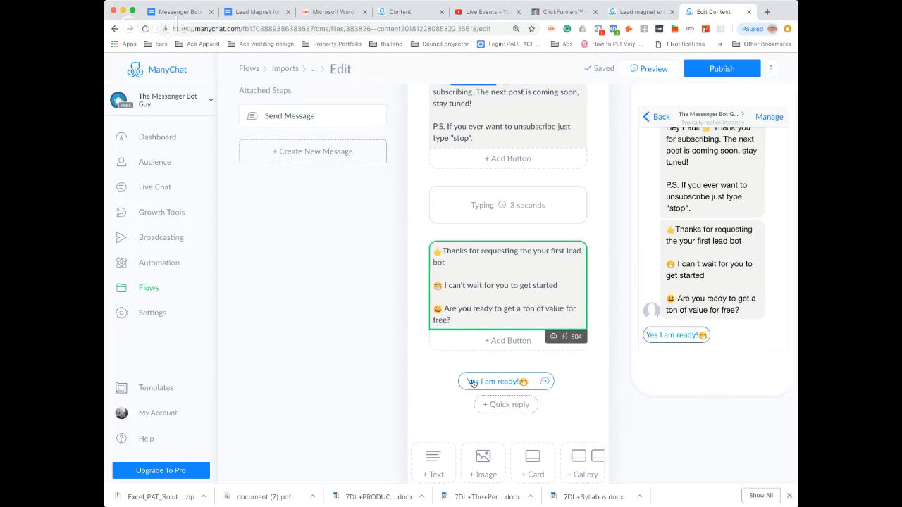
pyautogui.click(544, 383)
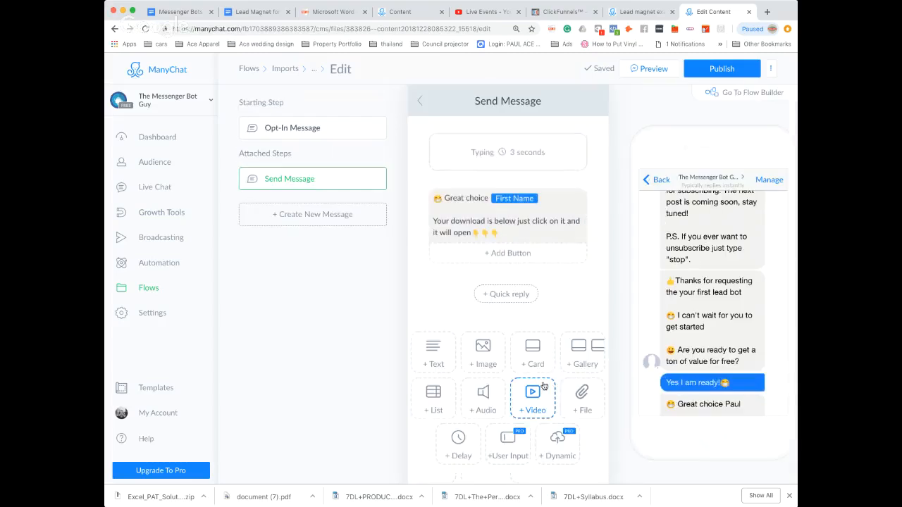
pyautogui.click(546, 224)
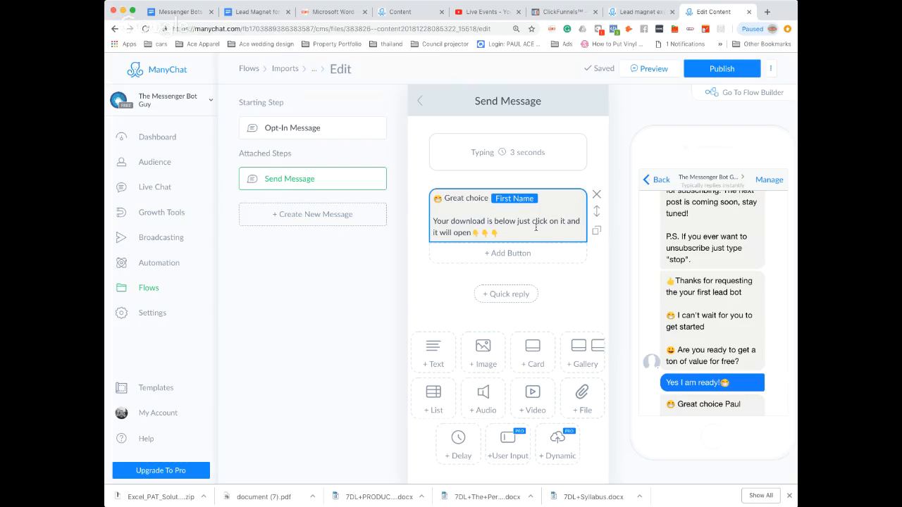
pyautogui.scroll(-1, 571, 275)
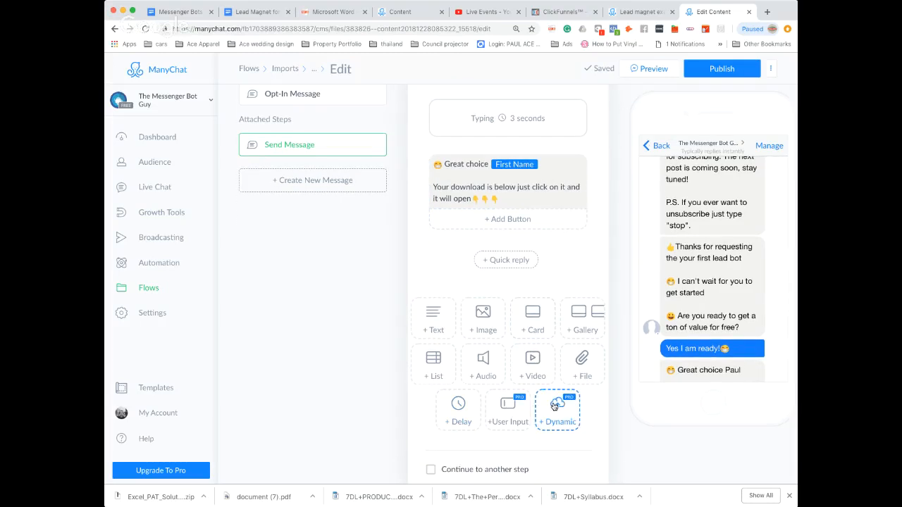
pyautogui.click(582, 365)
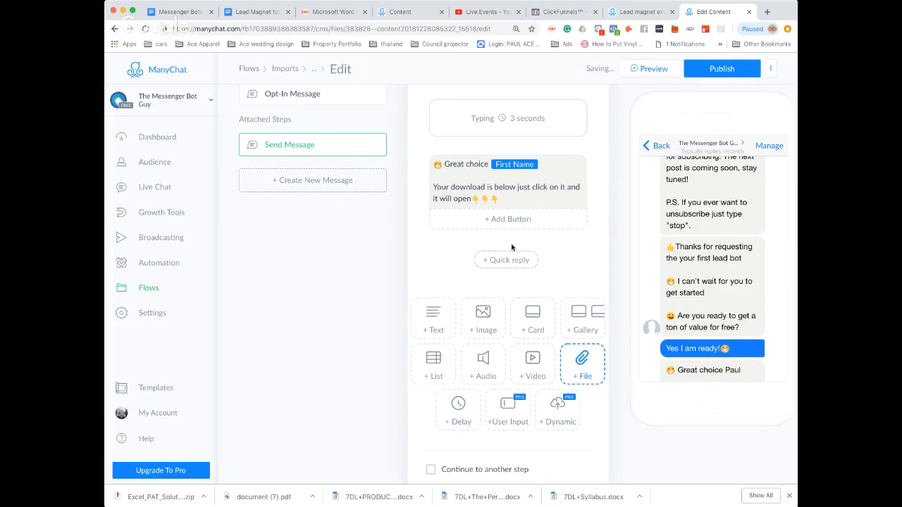
pyautogui.click(584, 372)
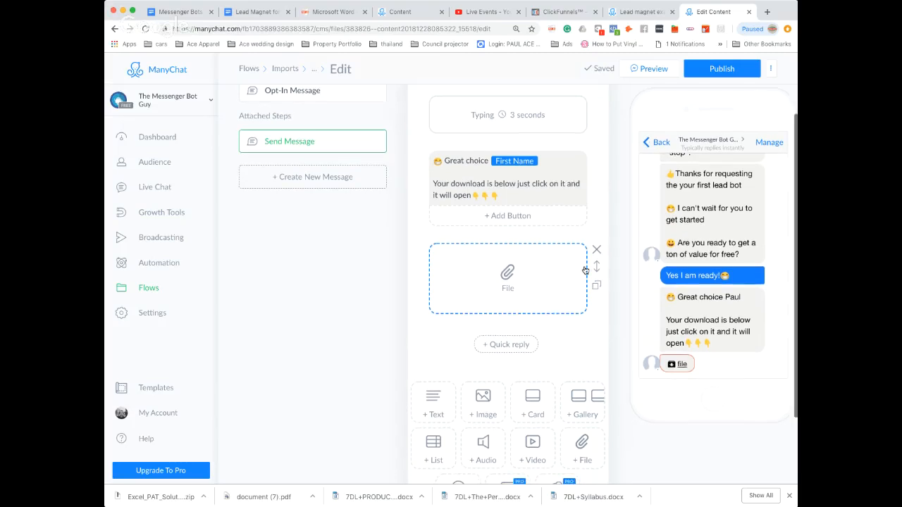
pyautogui.click(596, 252)
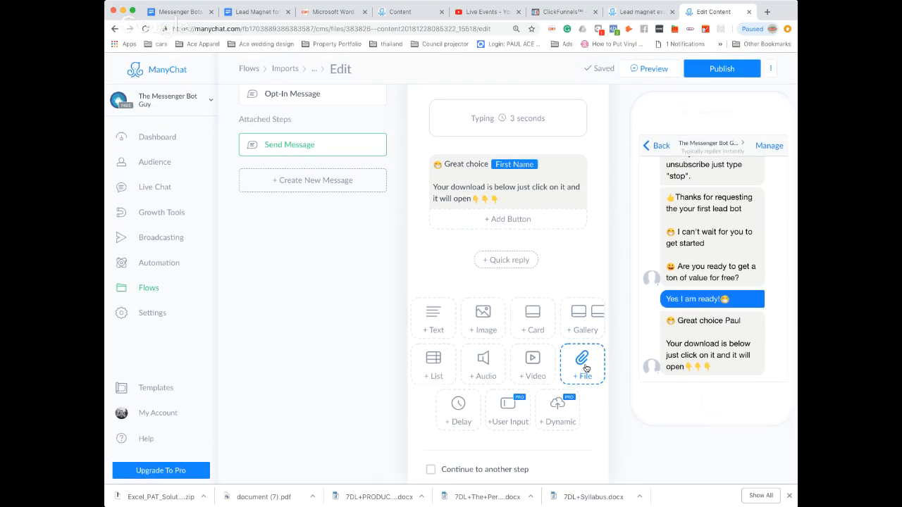
pyautogui.click(582, 363)
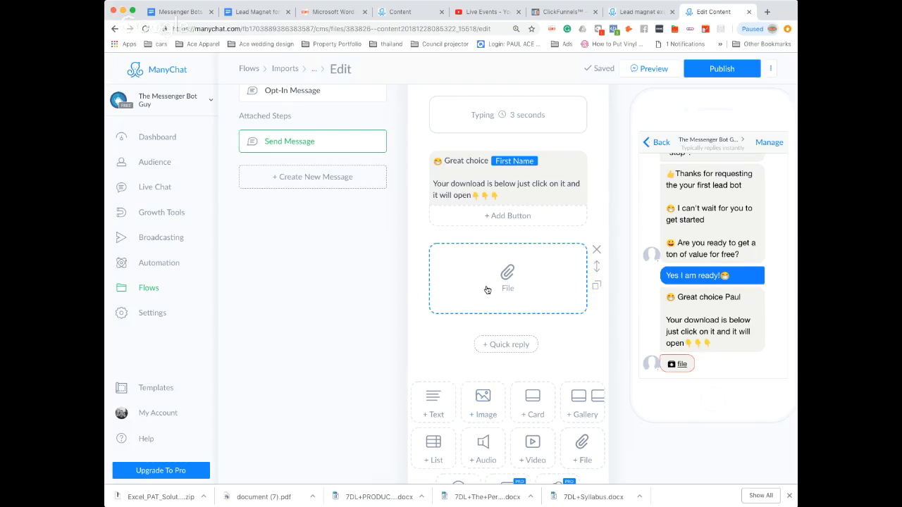
pyautogui.click(596, 251)
# Publish the imported flow and open the opt-in actions of Growth Tool #7.
pyautogui.click(710, 69)
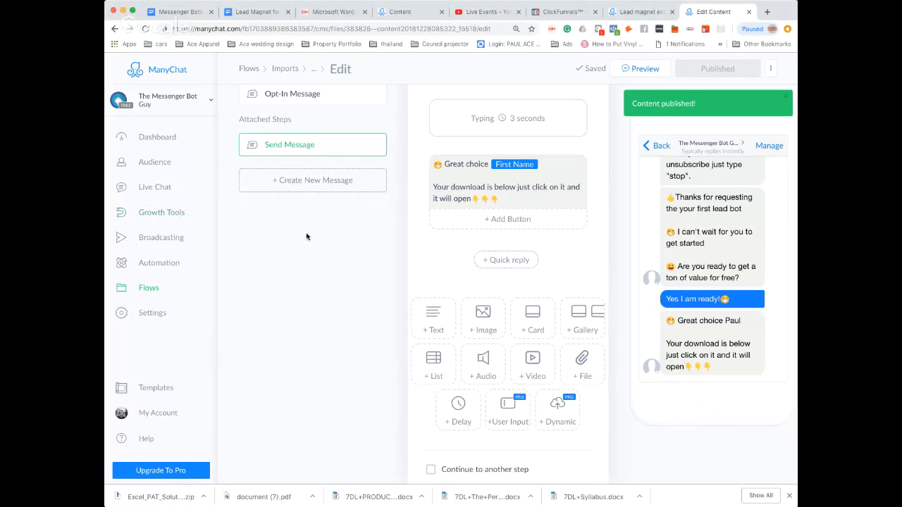
pyautogui.click(162, 217)
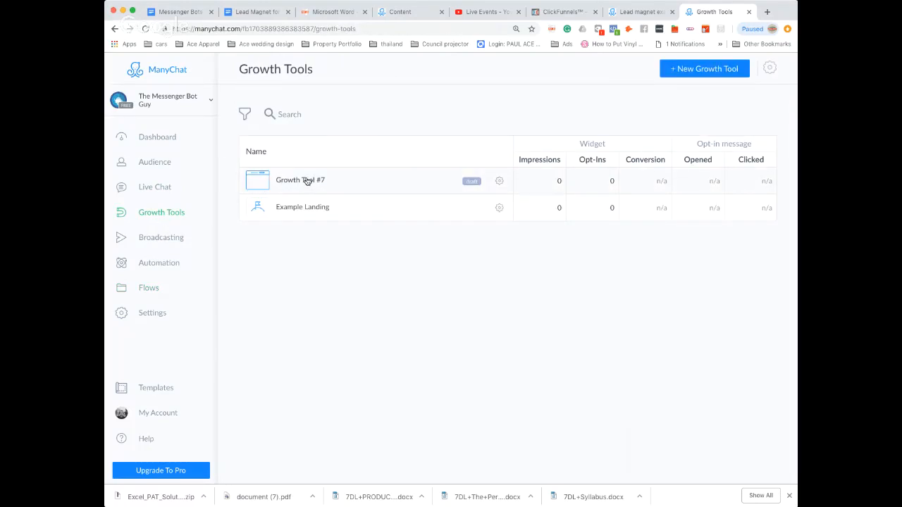
pyautogui.click(307, 182)
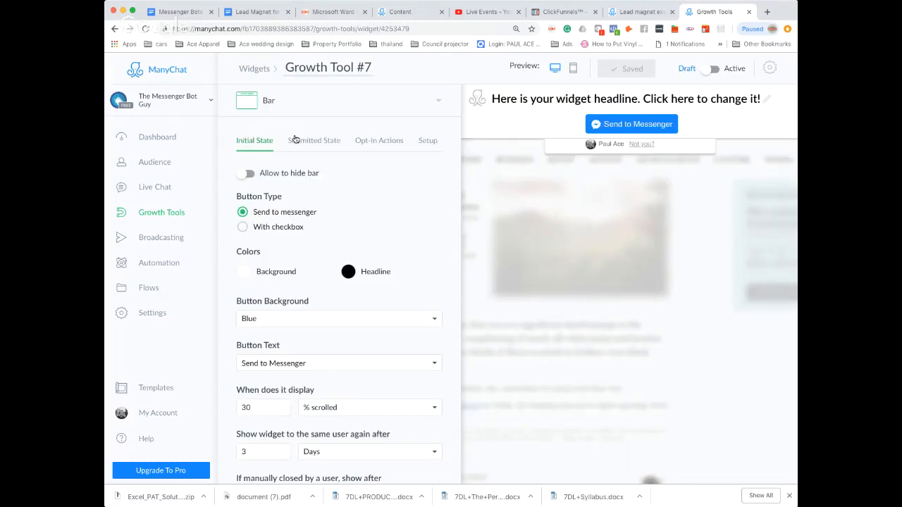
pyautogui.click(389, 143)
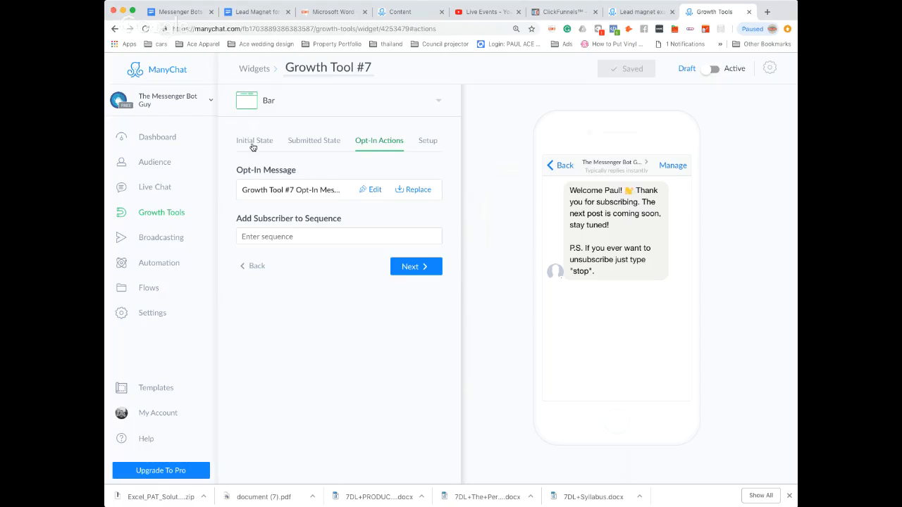
# Reopen Growth Tool #7's opt-in actions and replace its opt-in message with the "Lead magnet example" flow.
pyautogui.click(160, 213)
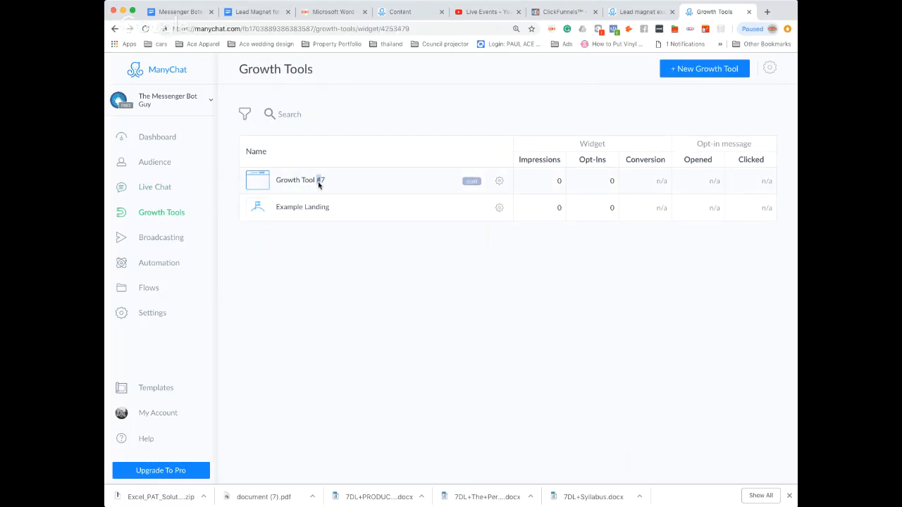
pyautogui.click(318, 183)
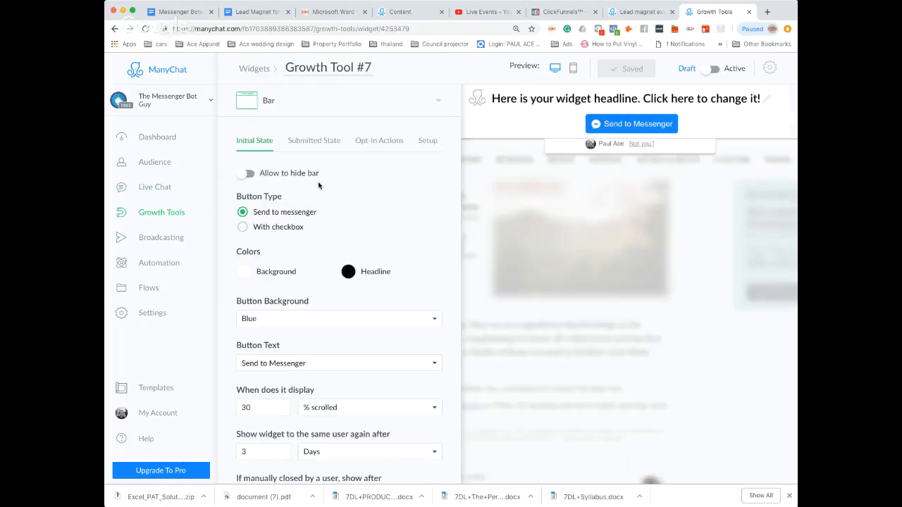
pyautogui.click(375, 142)
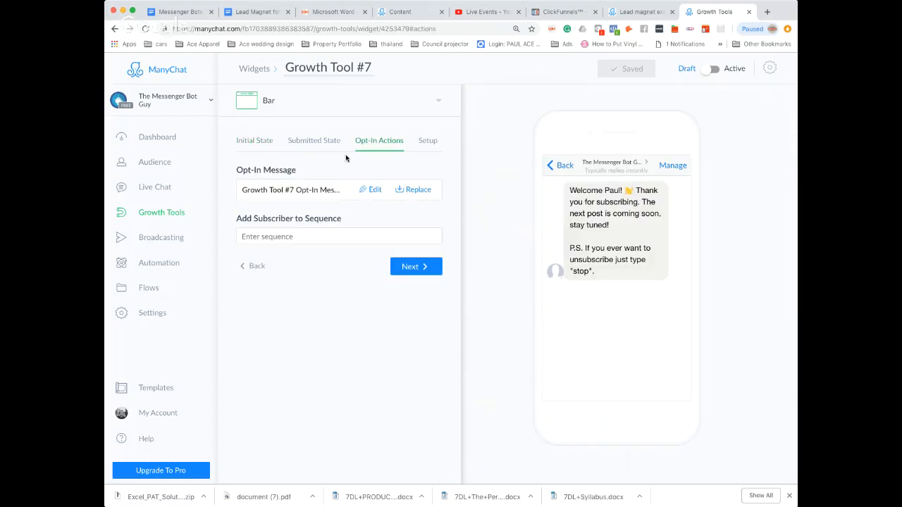
pyautogui.click(418, 189)
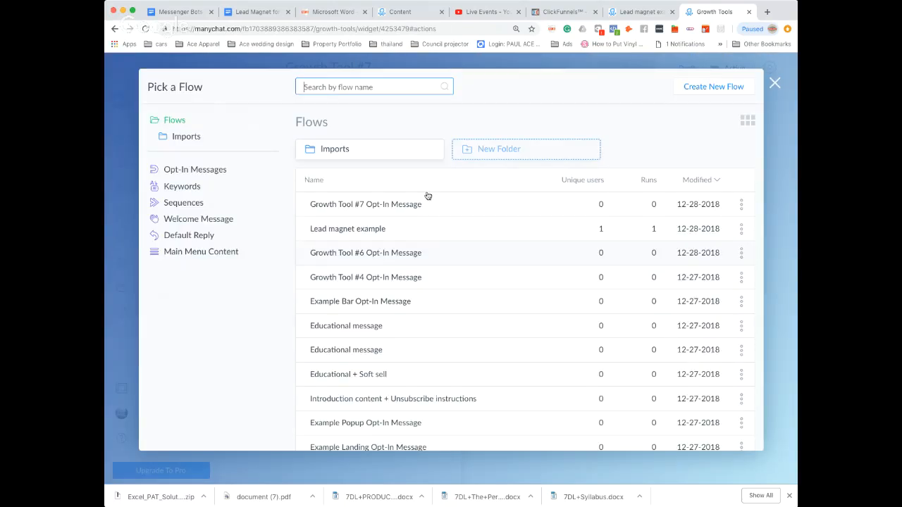
pyautogui.click(380, 233)
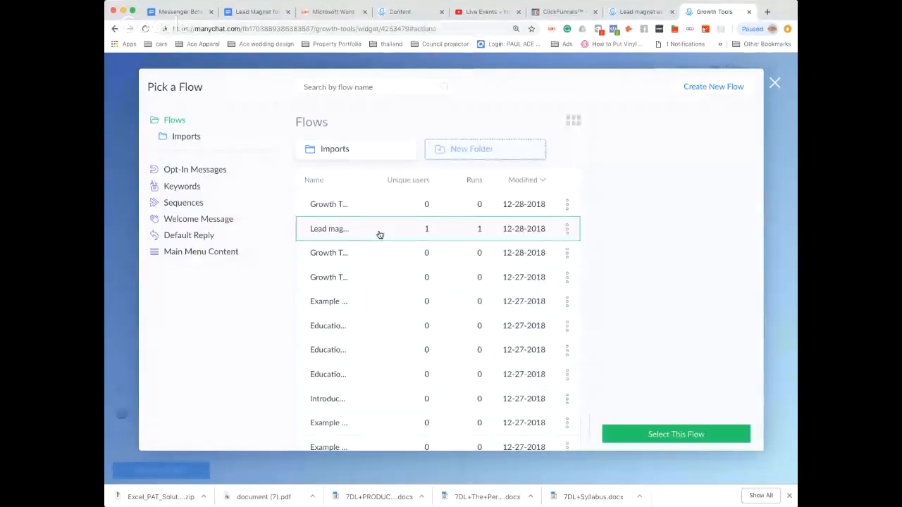
pyautogui.click(655, 435)
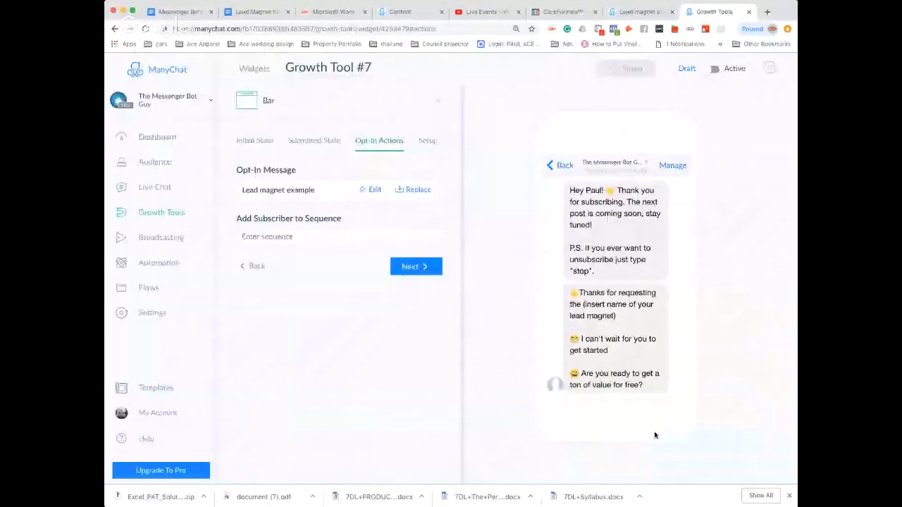
# Review the attached flow's lead magnet name placeholder and "Yes I am ready!" reply, and return to Growth Tool #7's opt-in actions.
pyautogui.click(372, 189)
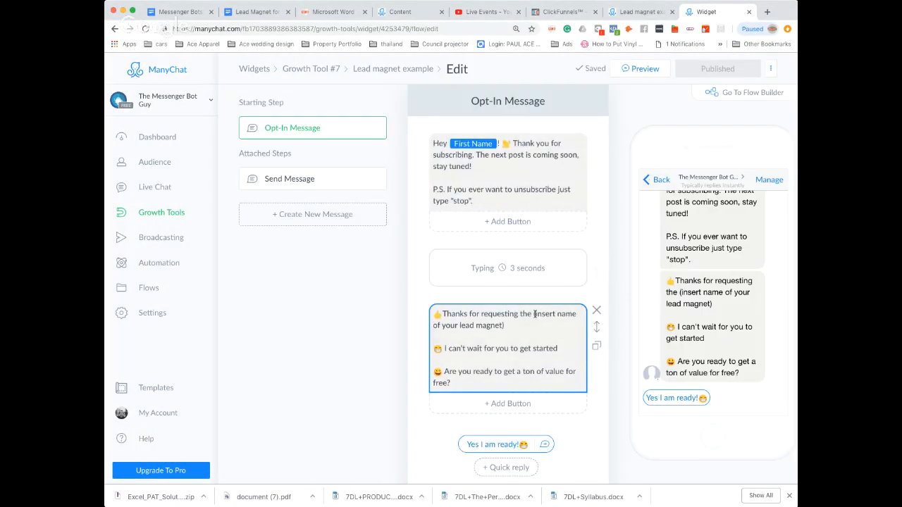
pyautogui.moveTo(535, 314); pyautogui.dragTo(552, 322)
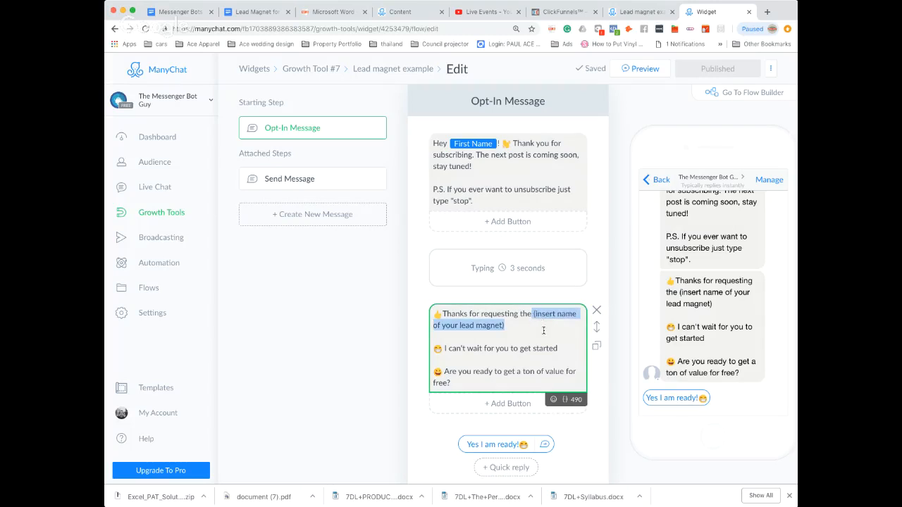
pyautogui.click(378, 301)
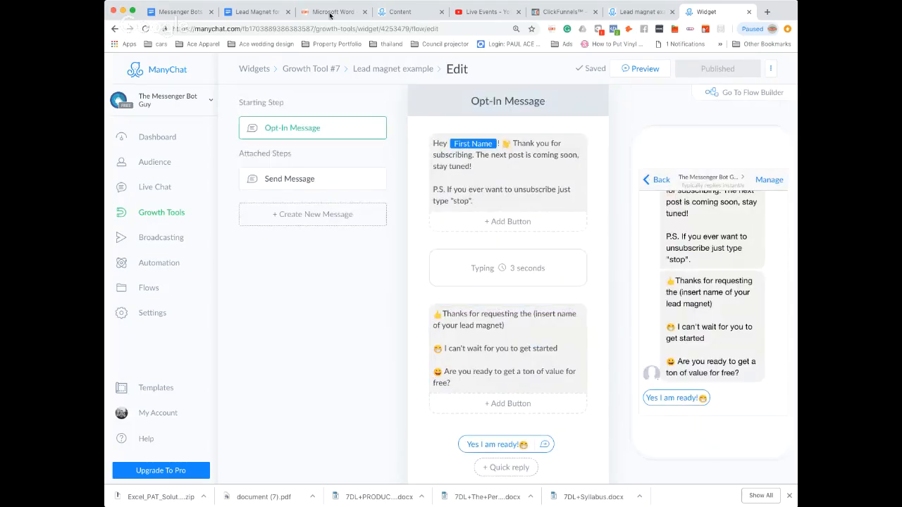
pyautogui.click(385, 68)
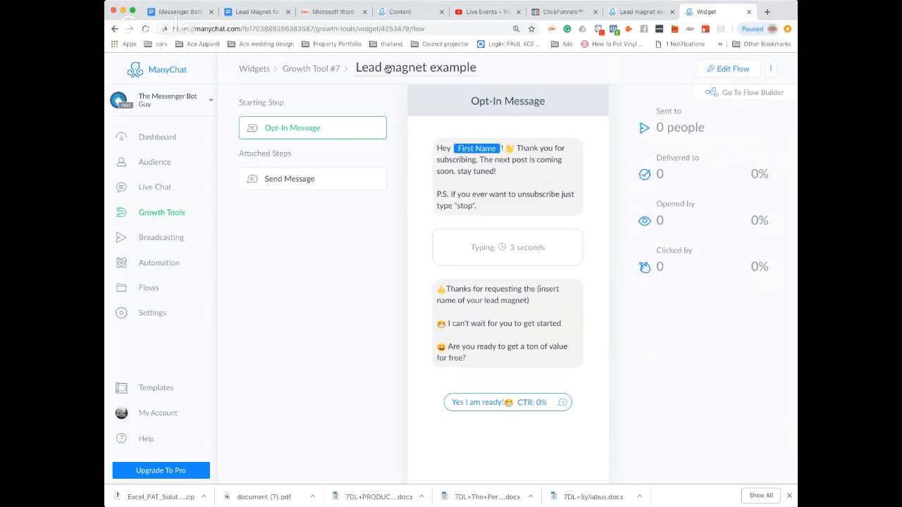
pyautogui.click(306, 71)
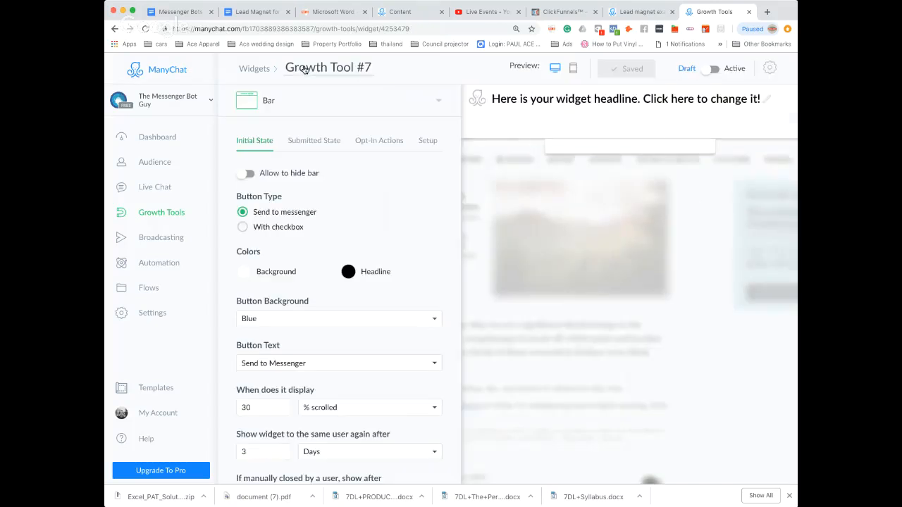
pyautogui.click(393, 147)
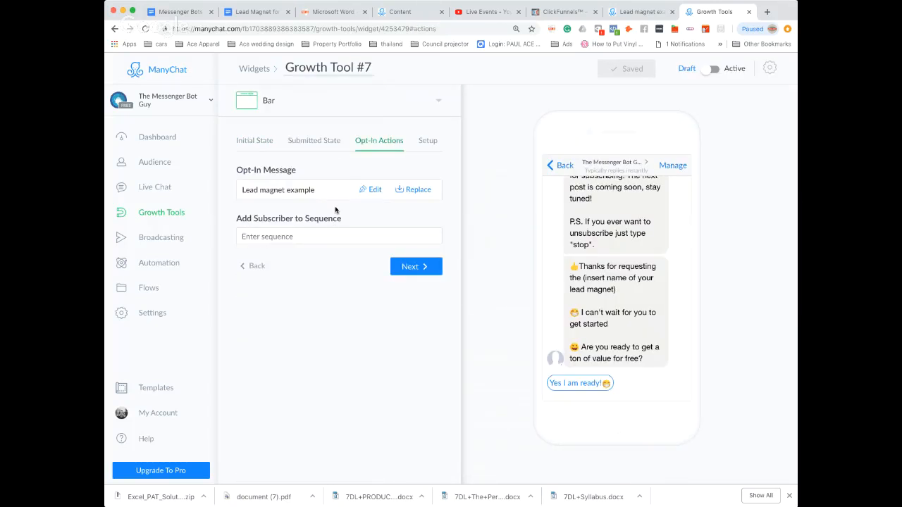
pyautogui.click(415, 267)
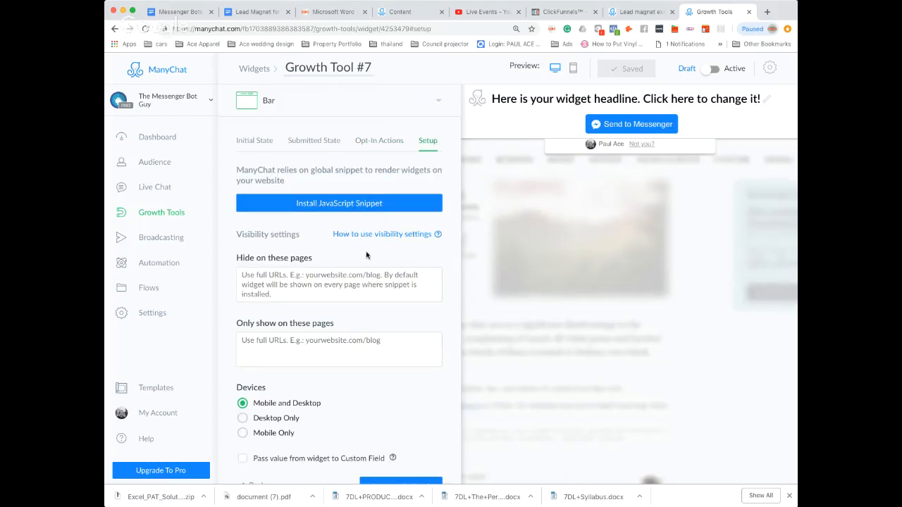
pyautogui.scroll(-1, 366, 254)
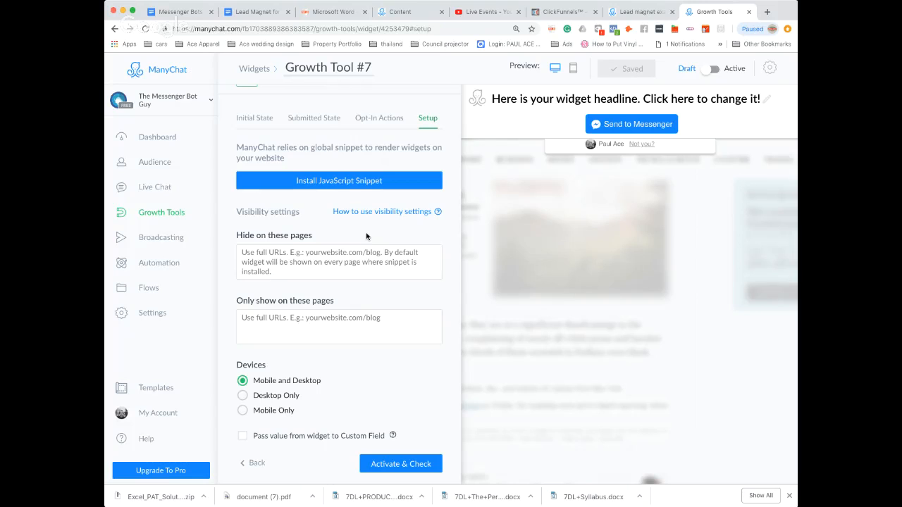
pyautogui.click(356, 182)
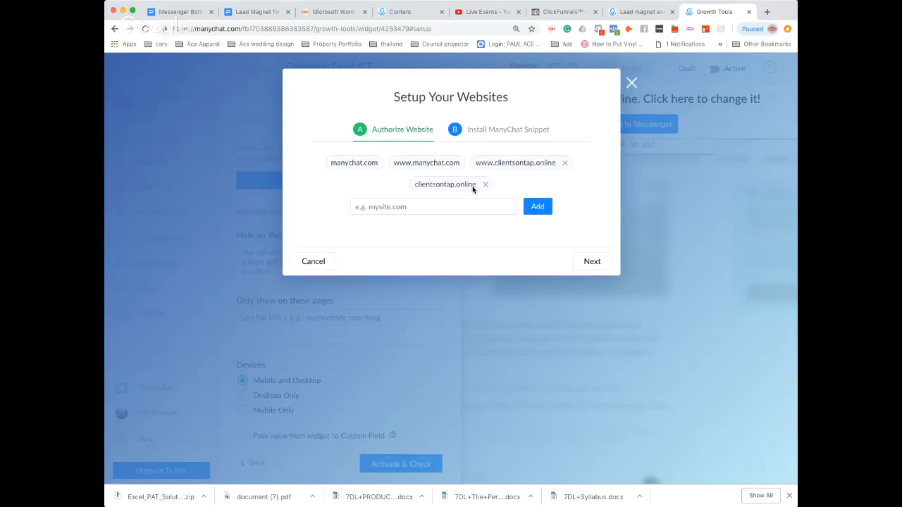
pyautogui.click(485, 184)
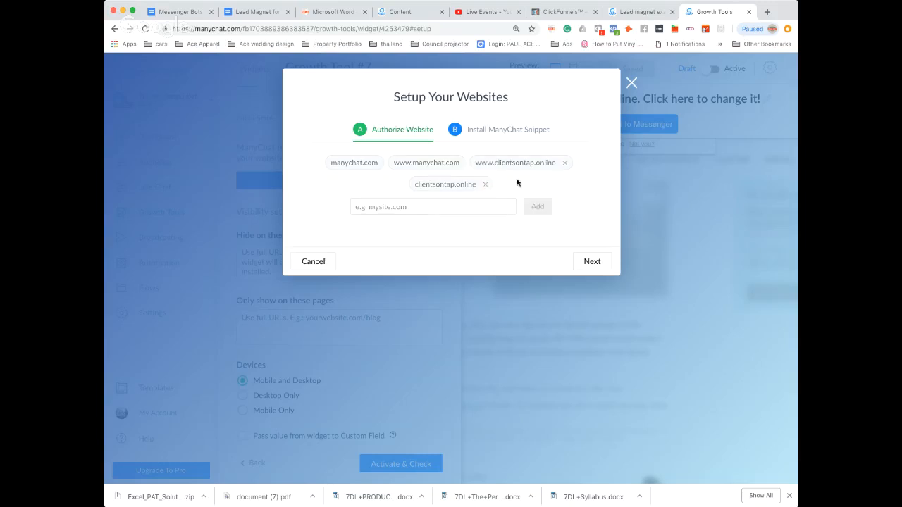
pyautogui.click(569, 163)
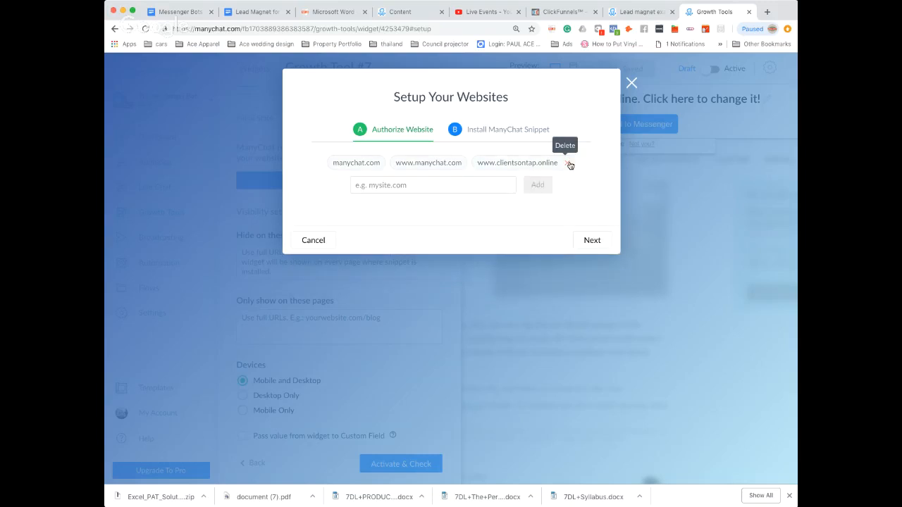
pyautogui.click(379, 186)
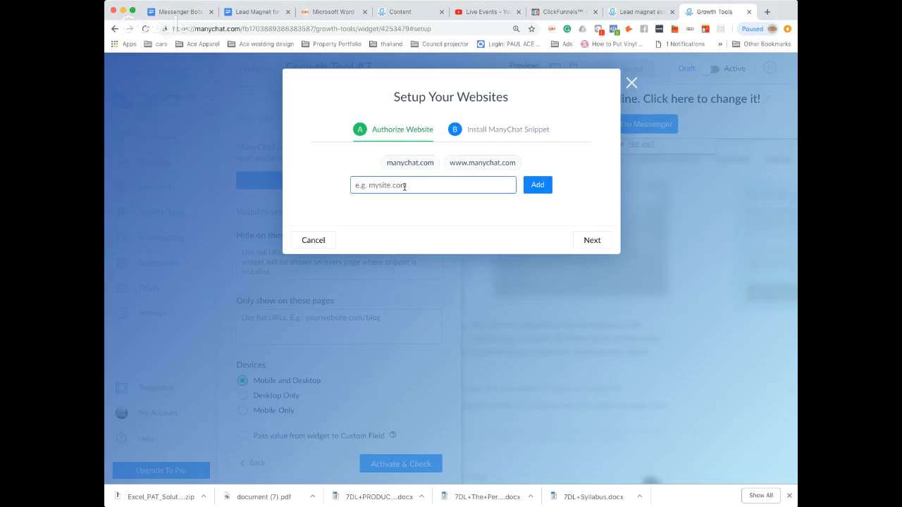
pyautogui.click(550, 14)
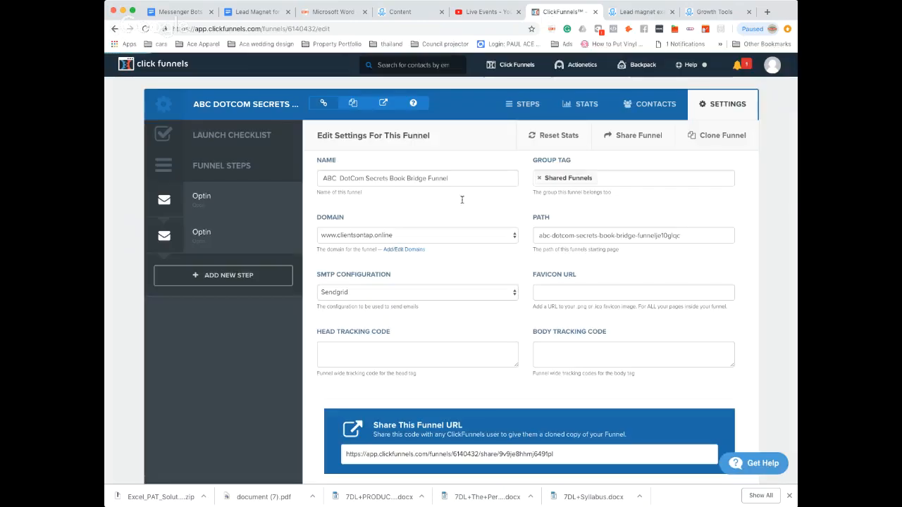
pyautogui.click(525, 104)
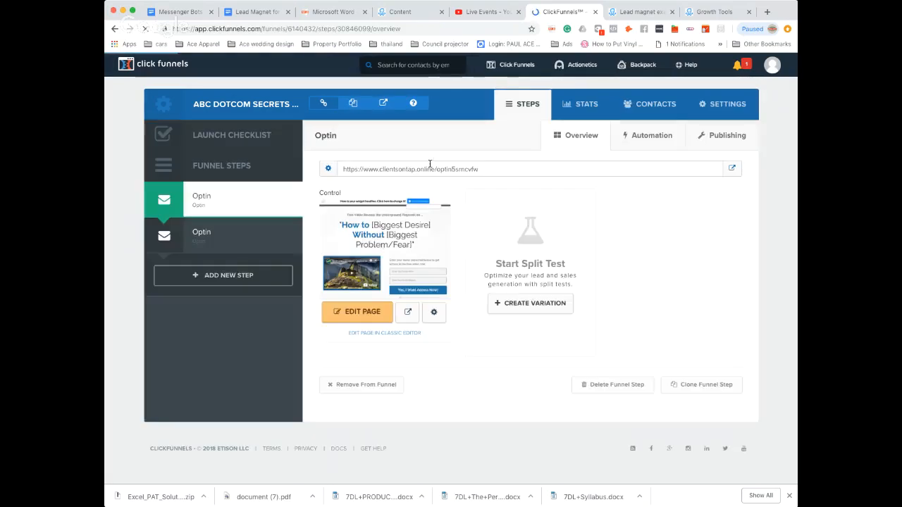
pyautogui.moveTo(435, 169); pyautogui.dragTo(341, 174)
pyautogui.press('super+c')
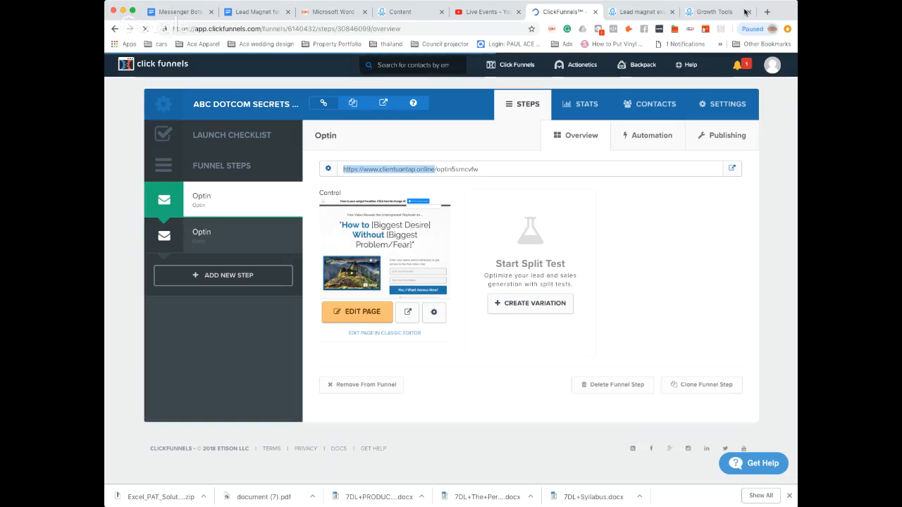
pyautogui.click(710, 12)
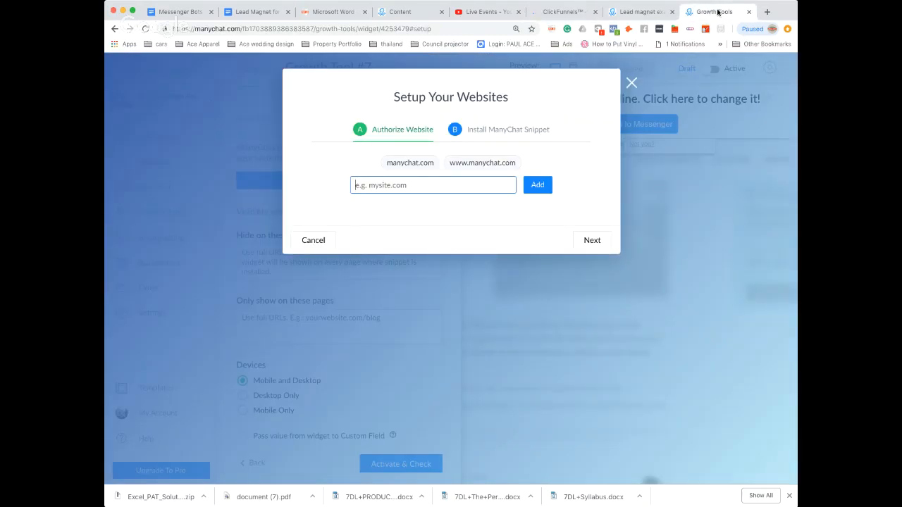
pyautogui.press('super+v')
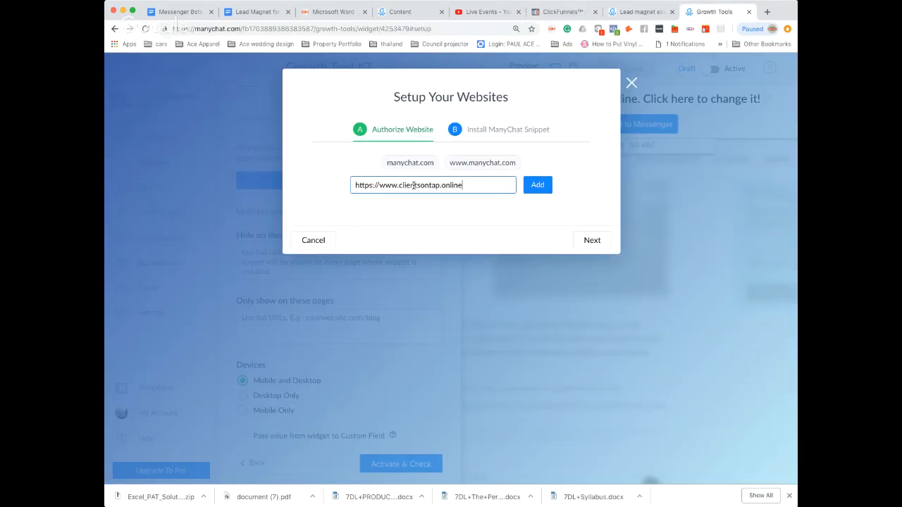
pyautogui.click(537, 186)
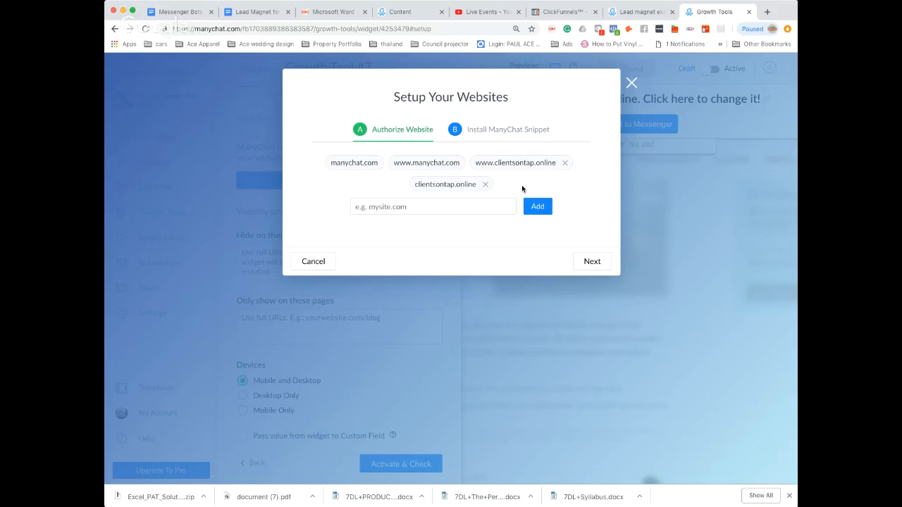
# Copy the ManyChat JavaScript snippet into the ClickFunnels funnel's head tracking code and save the funnel settings.
pyautogui.click(506, 131)
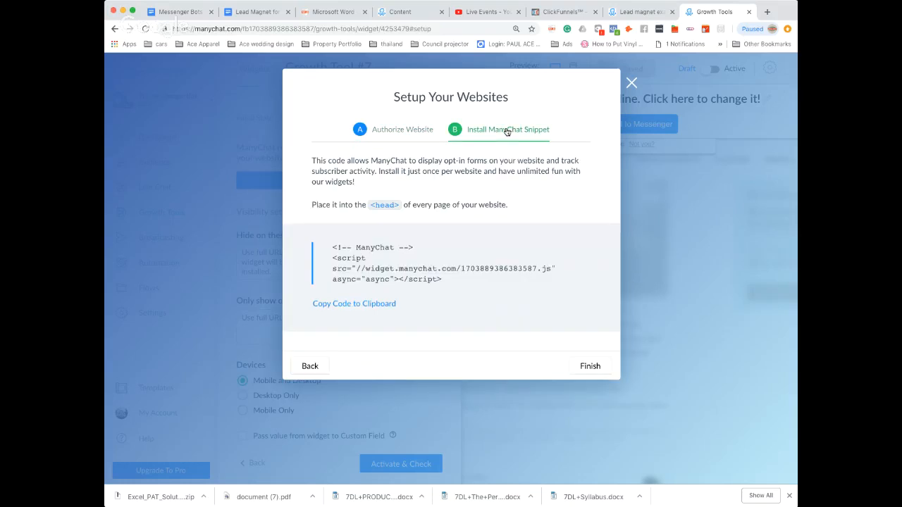
pyautogui.click(358, 305)
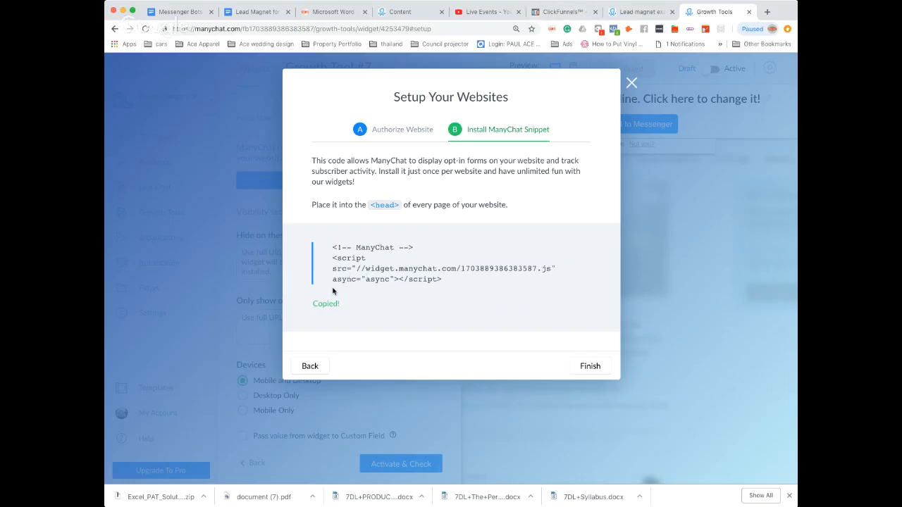
pyautogui.click(568, 13)
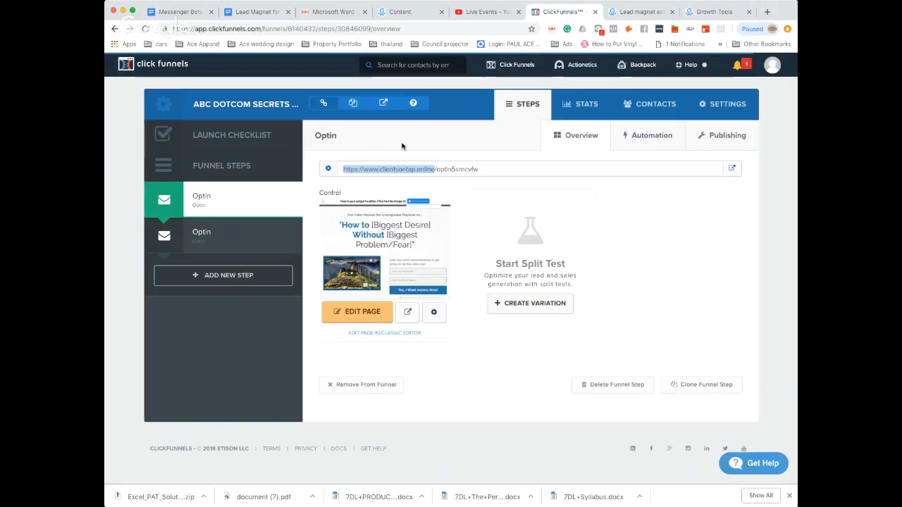
pyautogui.click(715, 107)
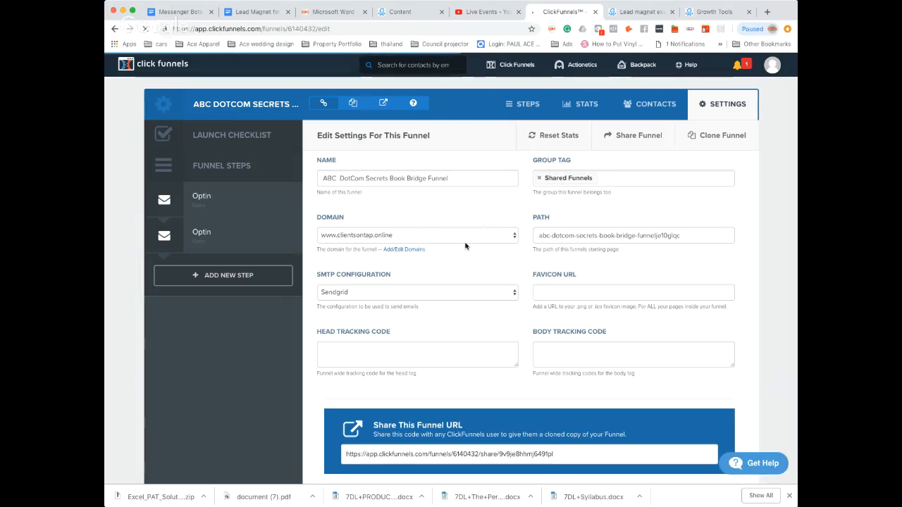
pyautogui.scroll(-1, 465, 246)
pyautogui.scroll(-1, 465, 246)
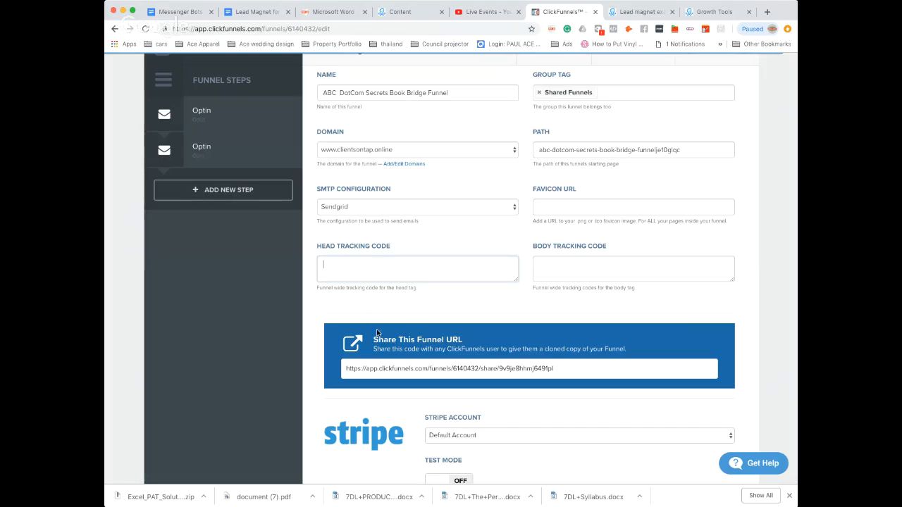
pyautogui.press('super+v')
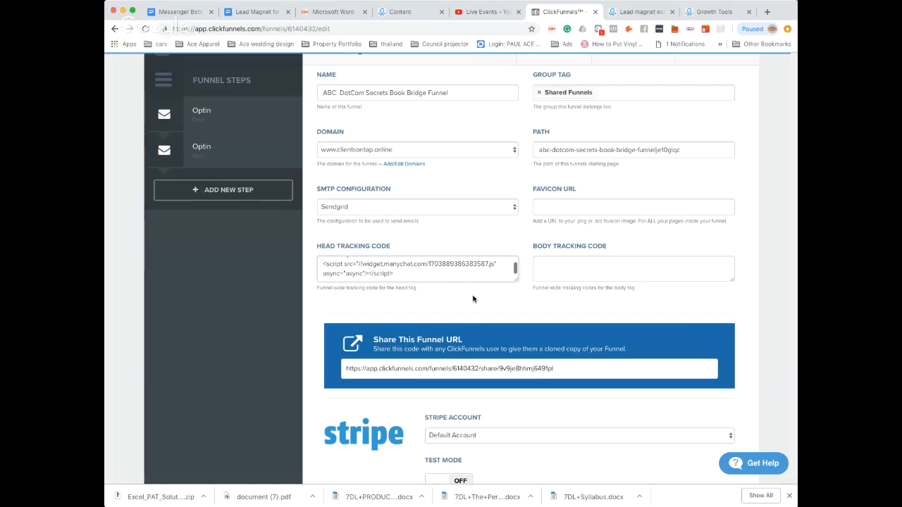
pyautogui.scroll(-15, 474, 299)
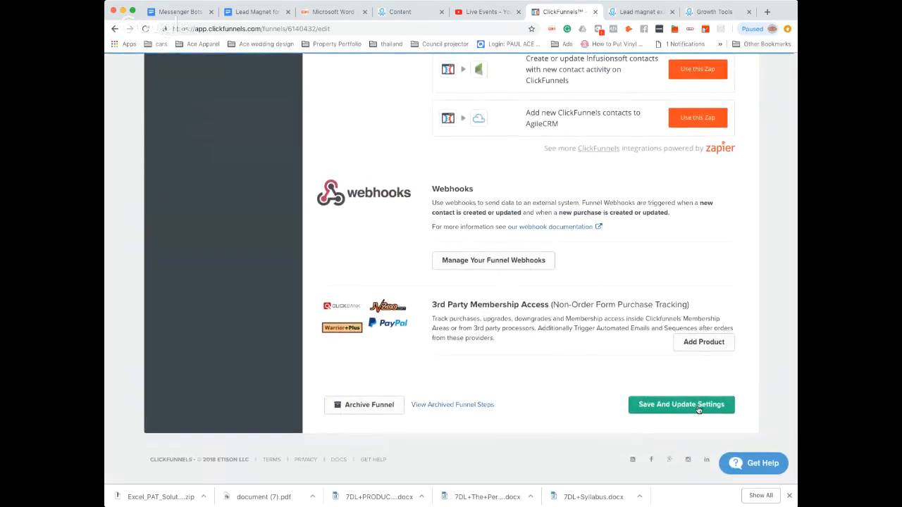
pyautogui.click(698, 410)
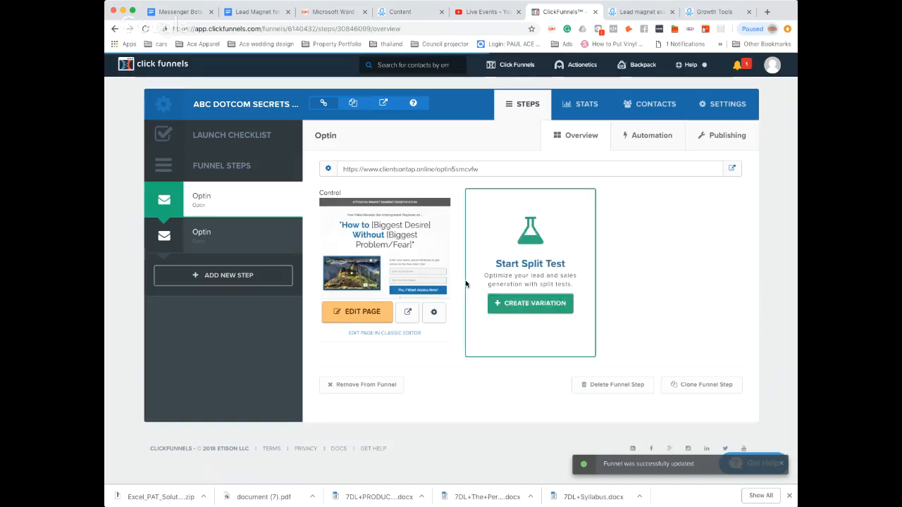
# Preview the first Optin page of the funnel and check it for the ManyChat bar.
pyautogui.click(407, 315)
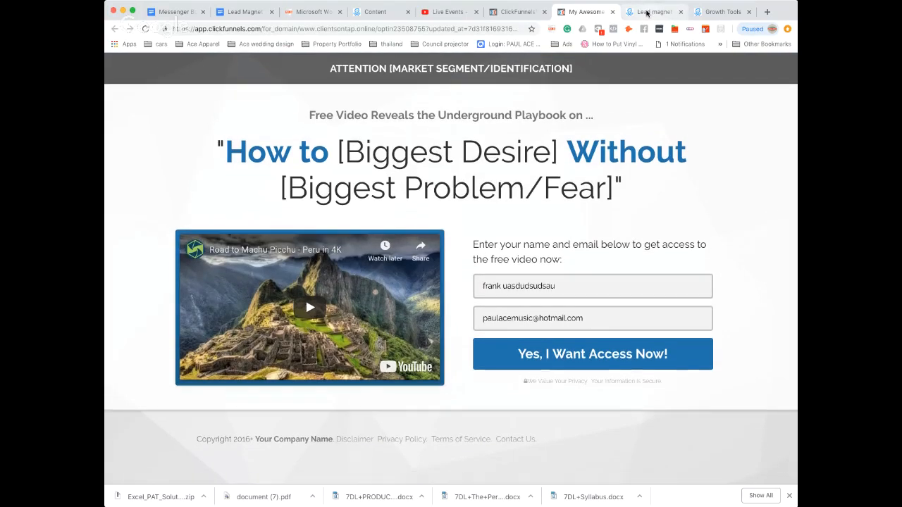
pyautogui.click(646, 12)
pyautogui.click(720, 12)
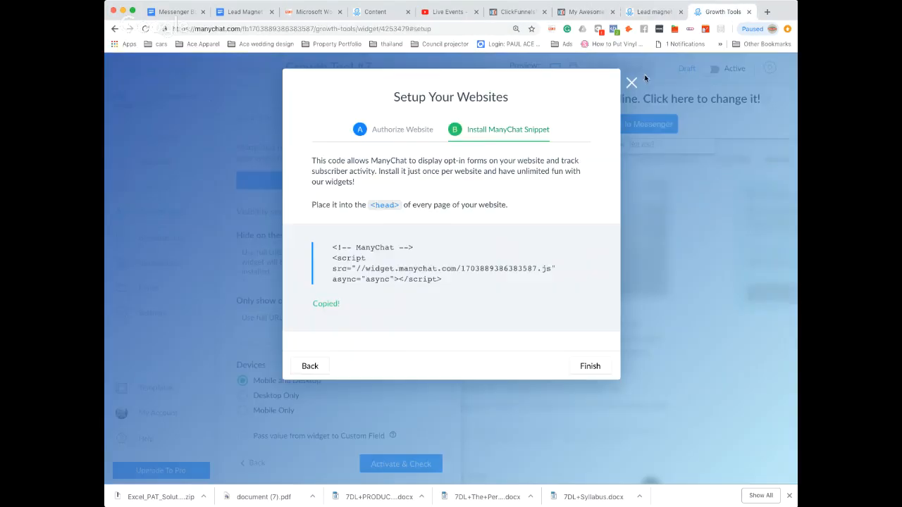
pyautogui.click(525, 13)
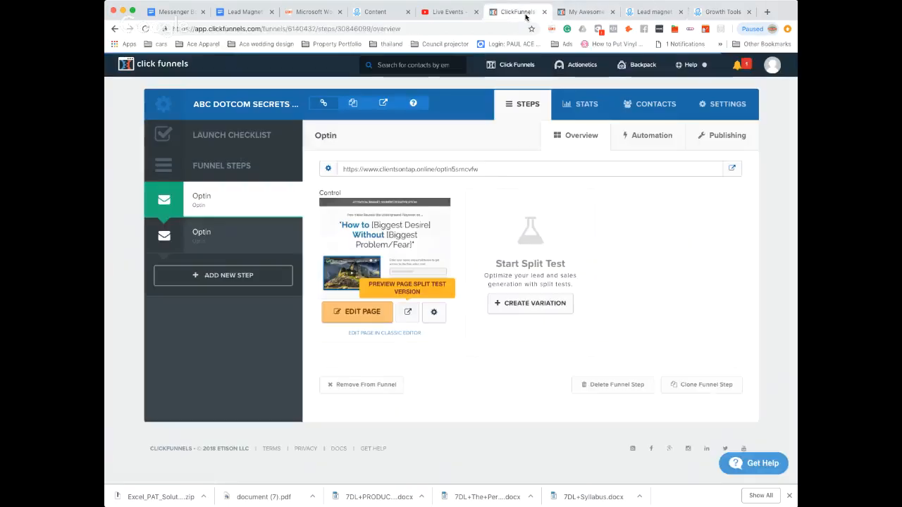
pyautogui.click(583, 12)
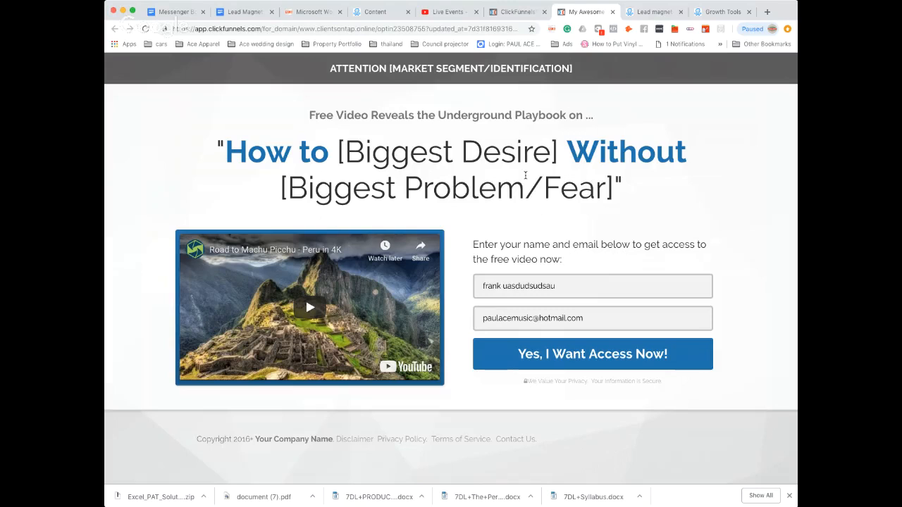
# Return to ManyChat, close the website setup, and activate Growth Tool #7 without checking the widget.
pyautogui.click(723, 12)
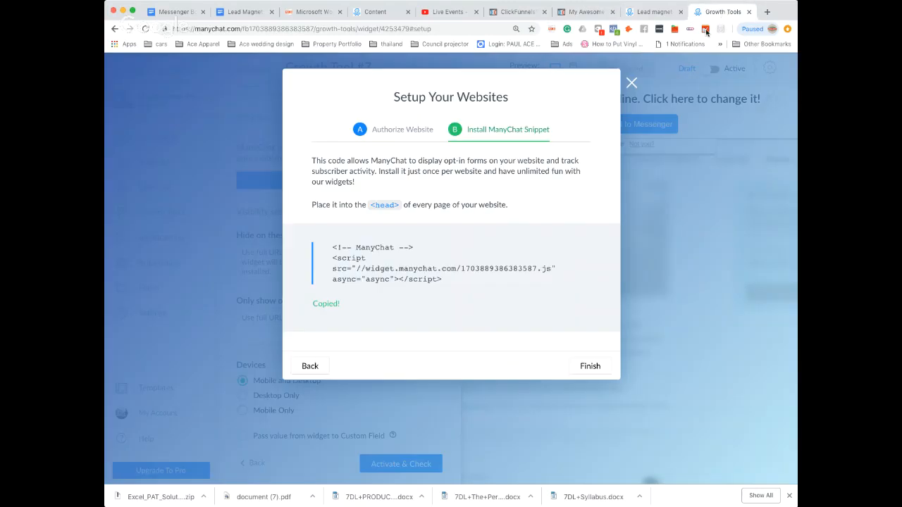
pyautogui.click(631, 84)
pyautogui.click(716, 69)
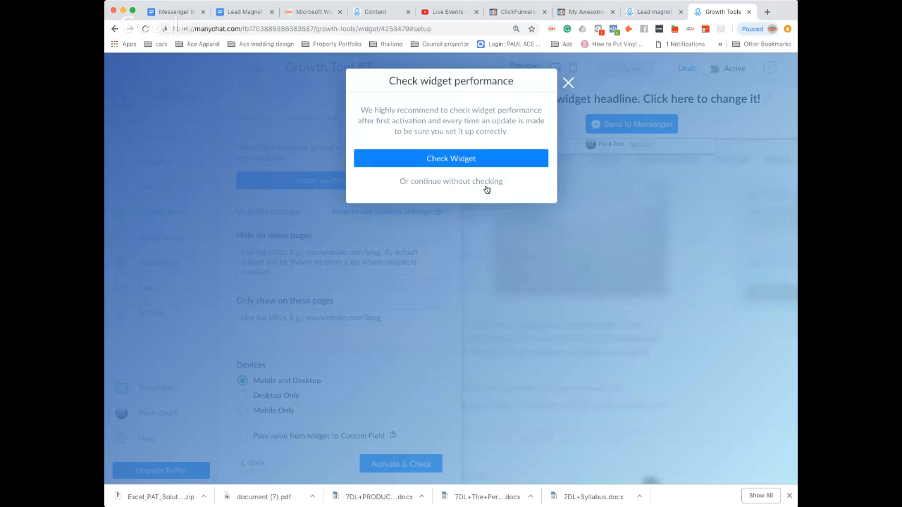
pyautogui.click(451, 181)
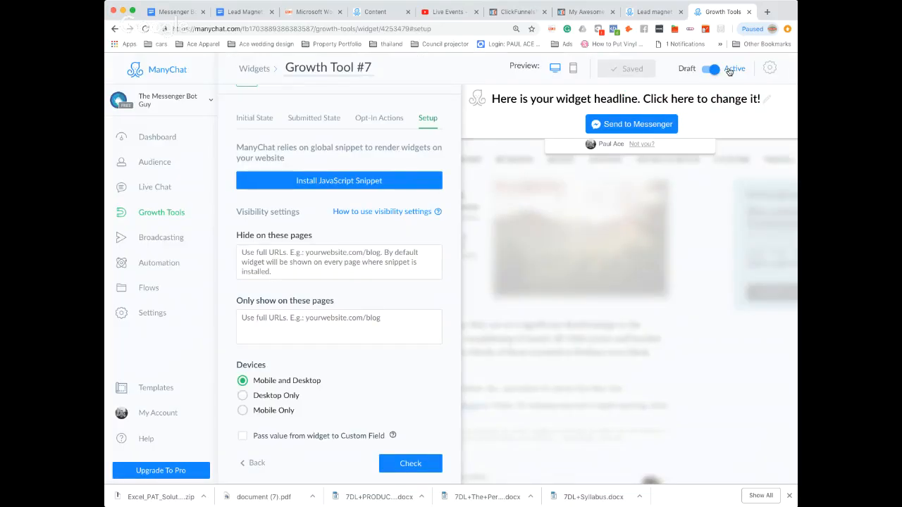
# Reload the Optin page preview and check how the active bar looks on it.
pyautogui.click(589, 11)
pyautogui.click(145, 28)
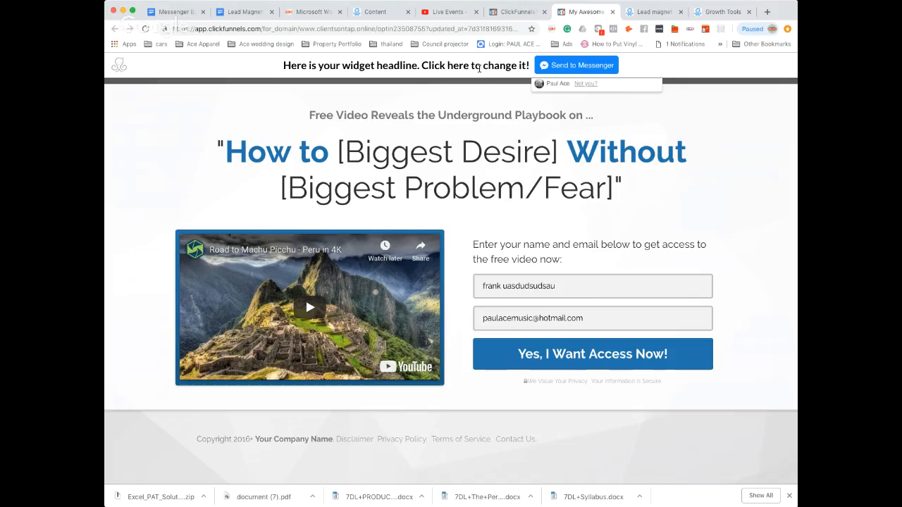
pyautogui.click(653, 12)
# Return to ManyChat, change the bar headline of Growth Tool #7 to "How to (desire) without (pain)", and save the widget.
pyautogui.click(735, 12)
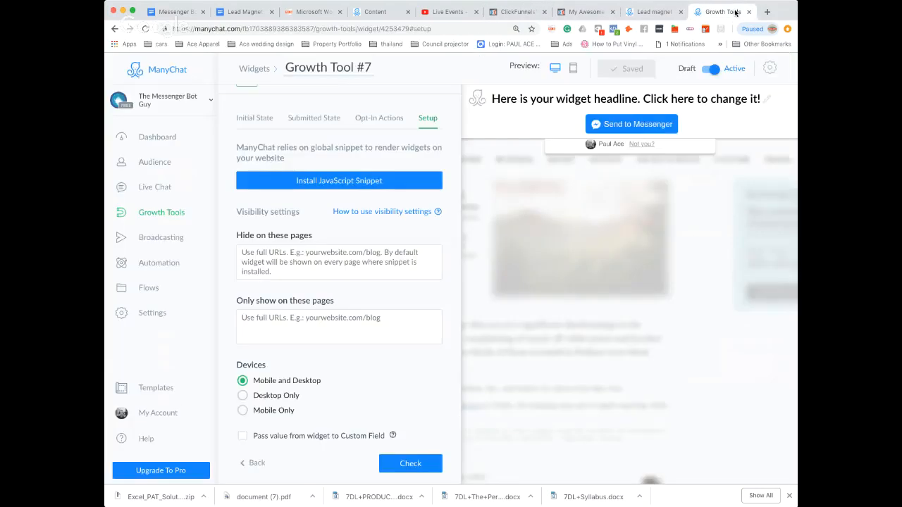
pyautogui.click(254, 118)
pyautogui.scroll(1, 355, 143)
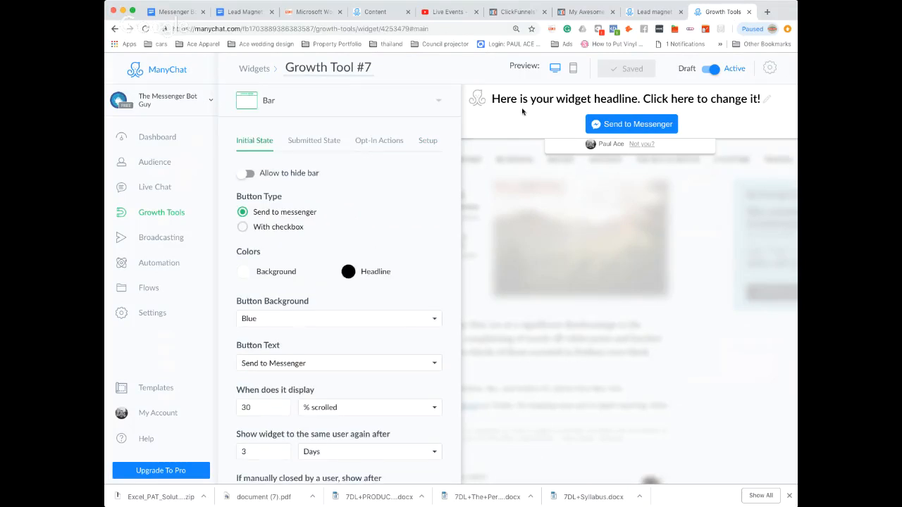
pyautogui.click(557, 99)
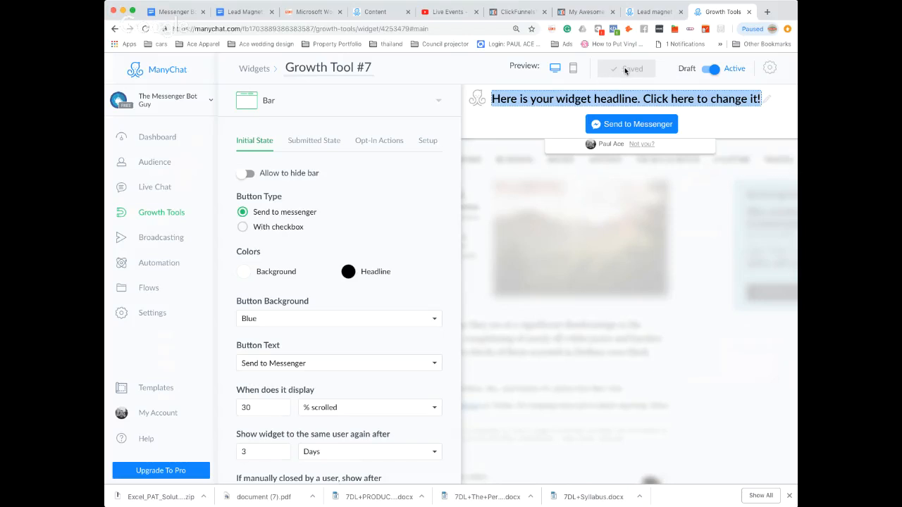
pyautogui.click(383, 146)
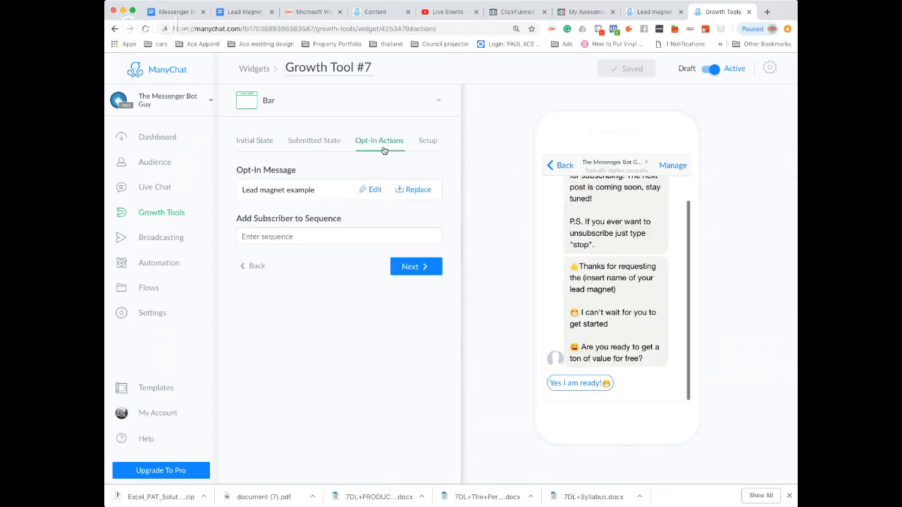
pyautogui.click(252, 145)
pyautogui.click(618, 99)
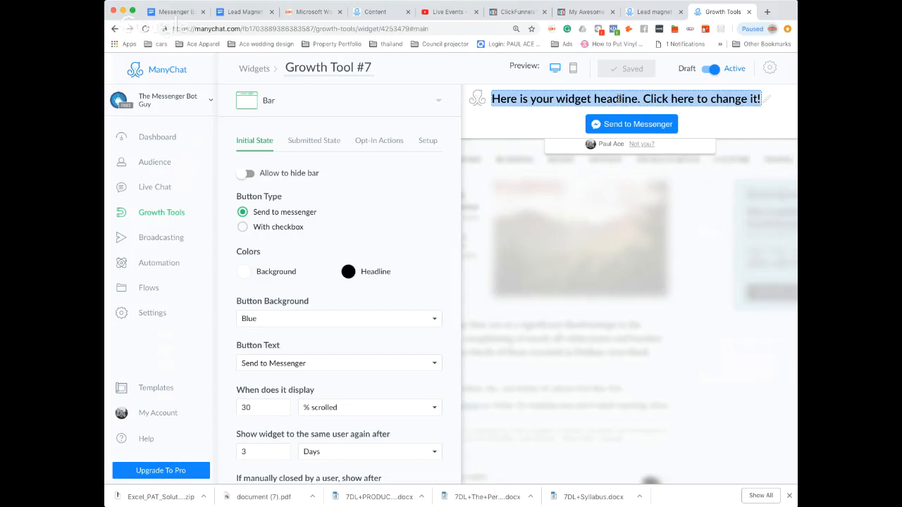
pyautogui.write('How to')
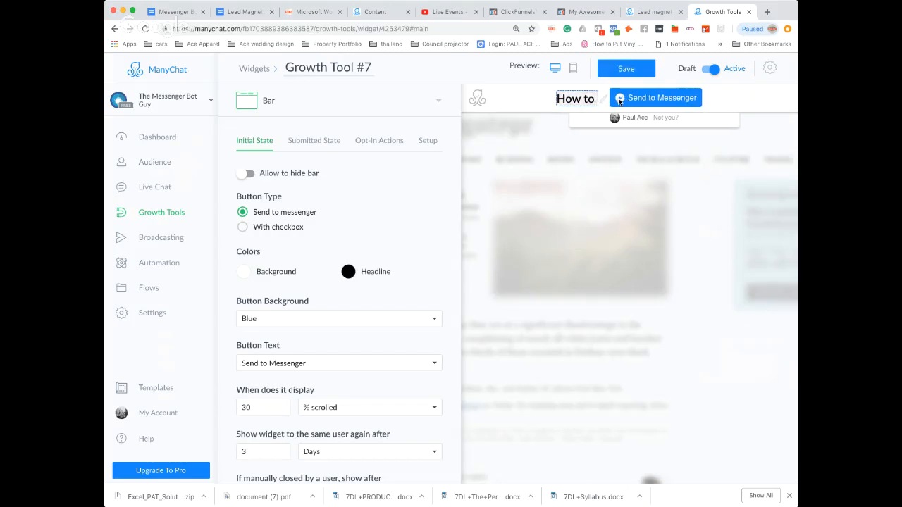
pyautogui.write(' (desire')
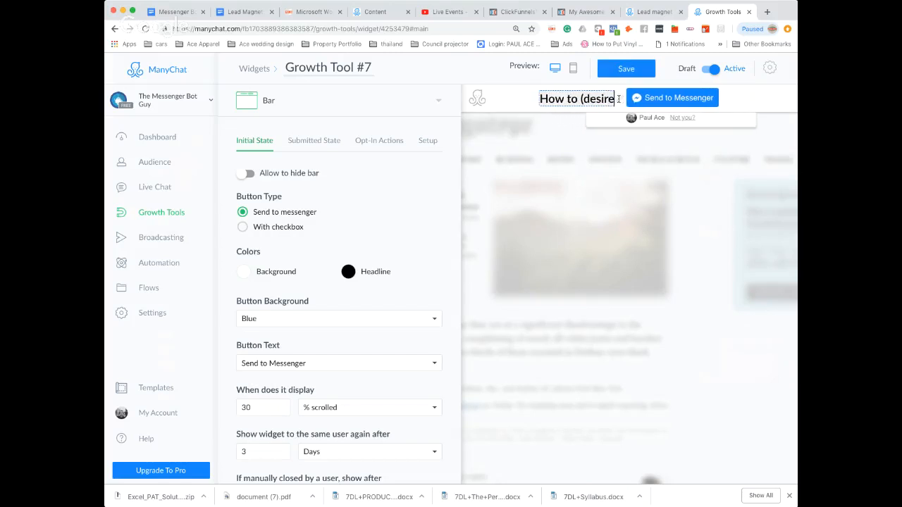
pyautogui.write(') with')
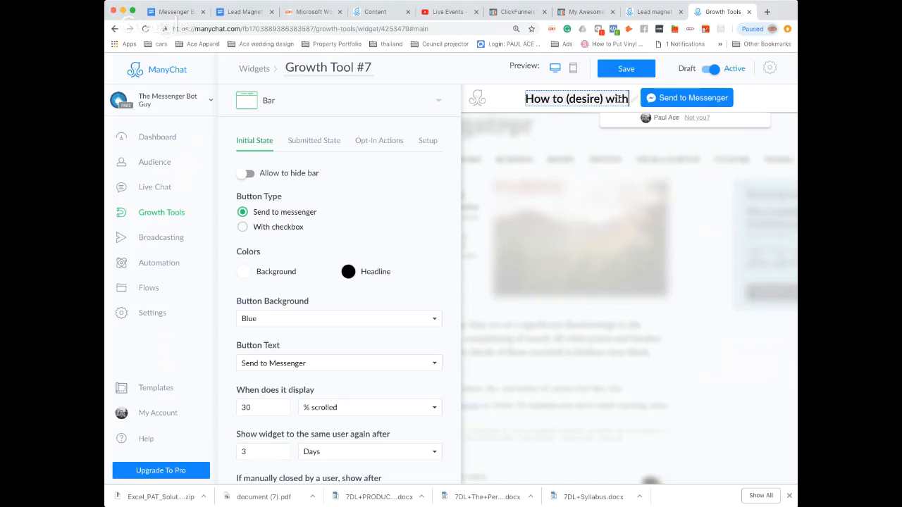
pyautogui.write('out (')
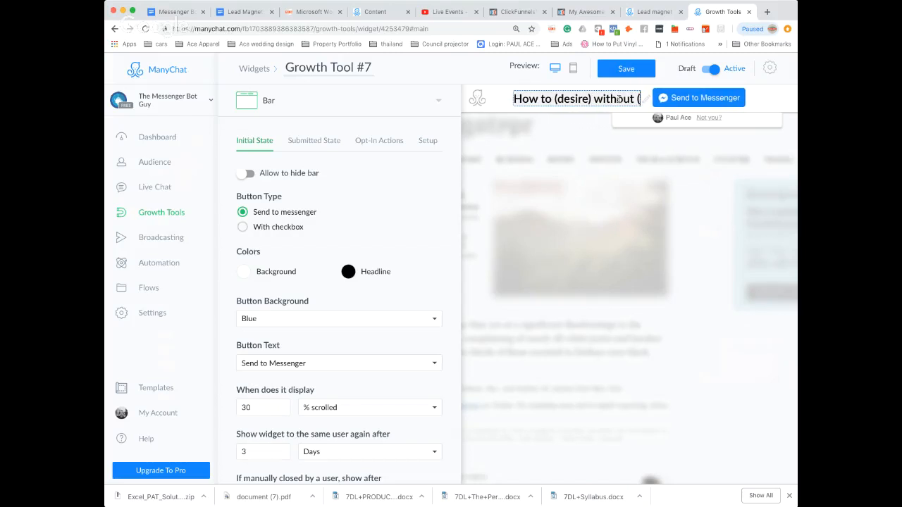
pyautogui.write('pain)')
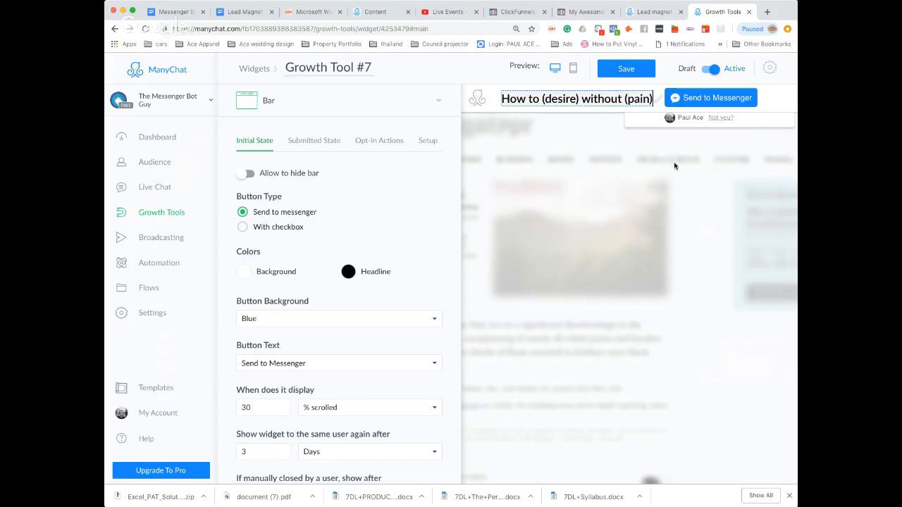
pyautogui.click(674, 161)
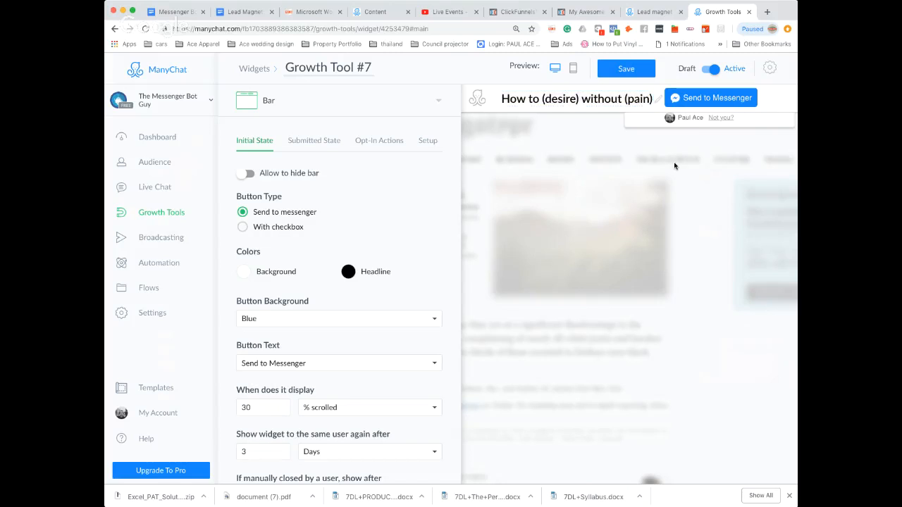
pyautogui.click(632, 73)
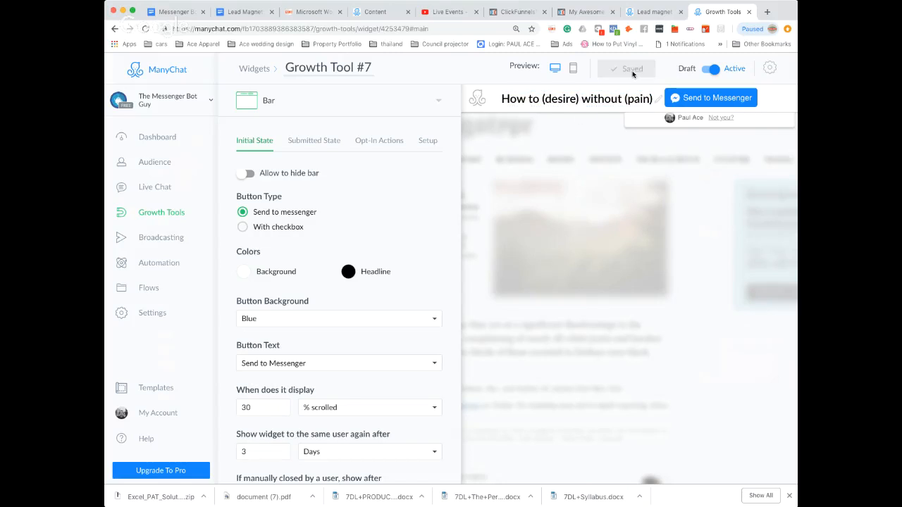
# Check the Optin page preview for the bar, return to Growth Tool #7, set showing the widget to the same user again to Always, and save.
pyautogui.click(580, 12)
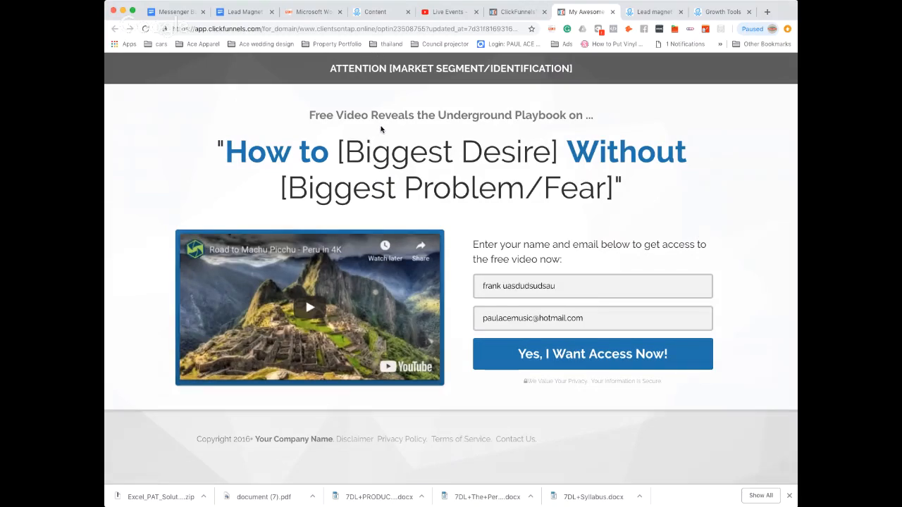
pyautogui.click(653, 12)
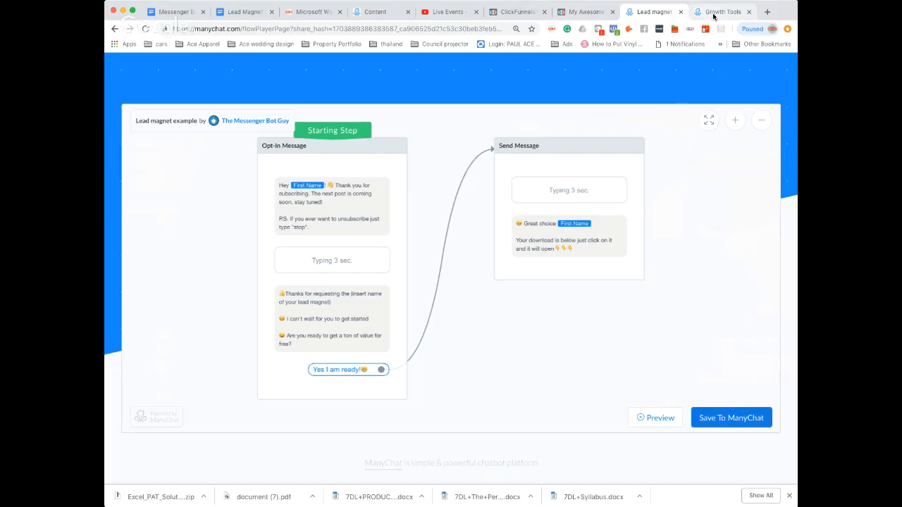
pyautogui.click(714, 16)
pyautogui.scroll(-2, 358, 231)
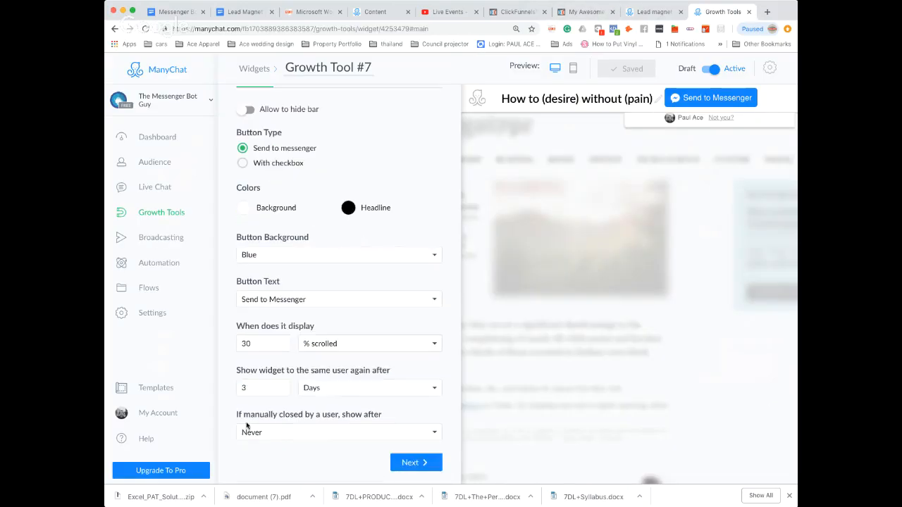
pyautogui.click(335, 389)
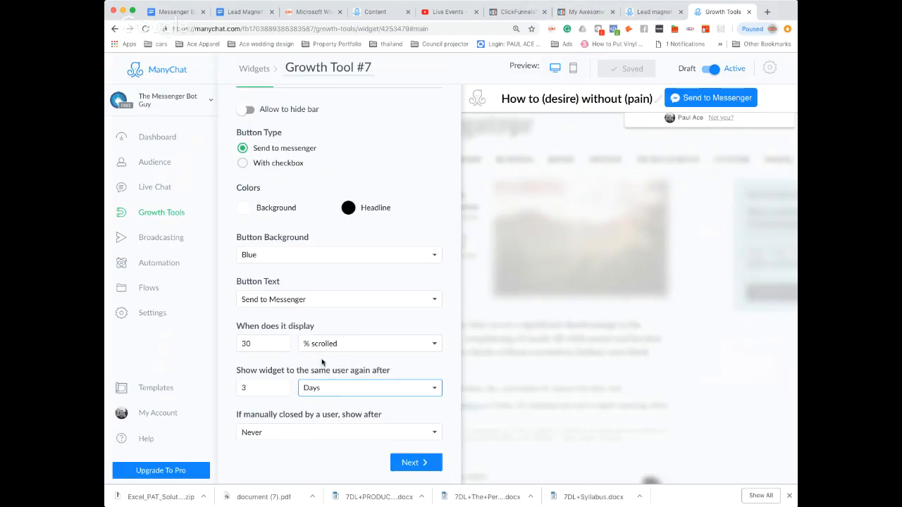
pyautogui.doubleClick(266, 391)
pyautogui.click(351, 391)
pyautogui.scroll(2, 354, 182)
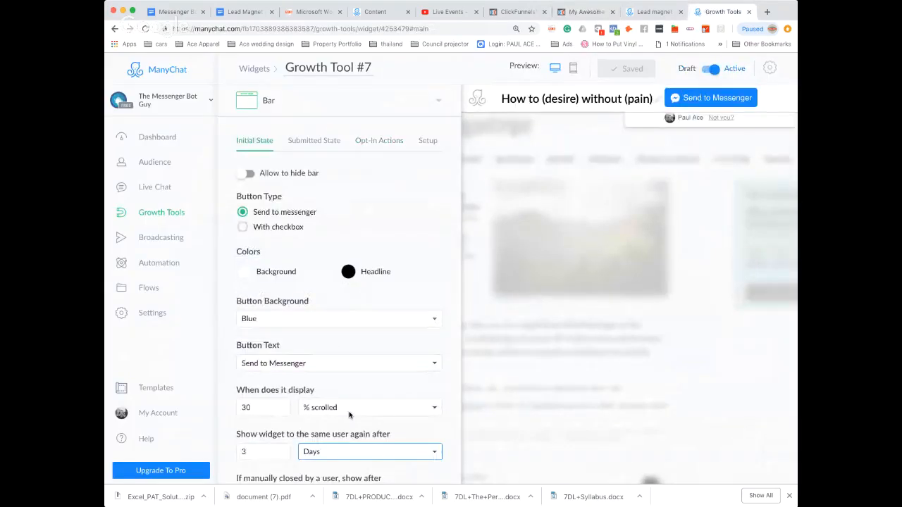
pyautogui.scroll(-3, 352, 419)
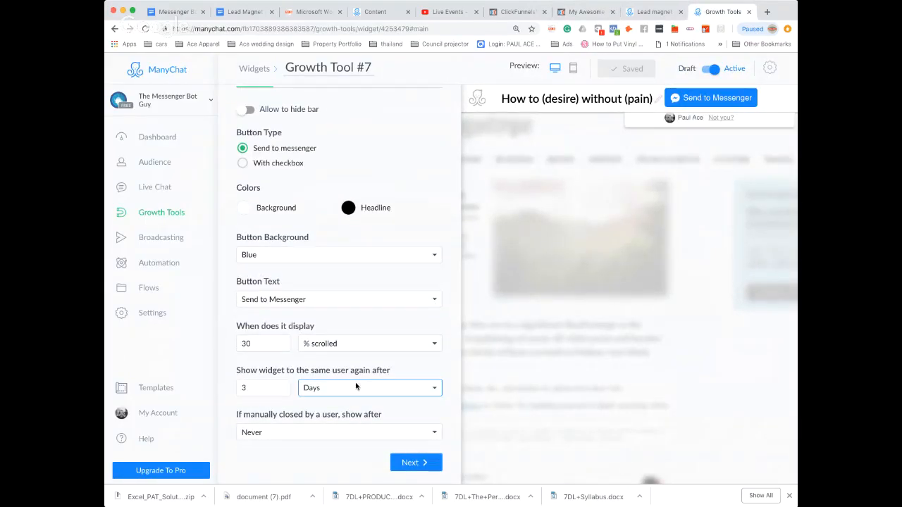
pyautogui.click(351, 371)
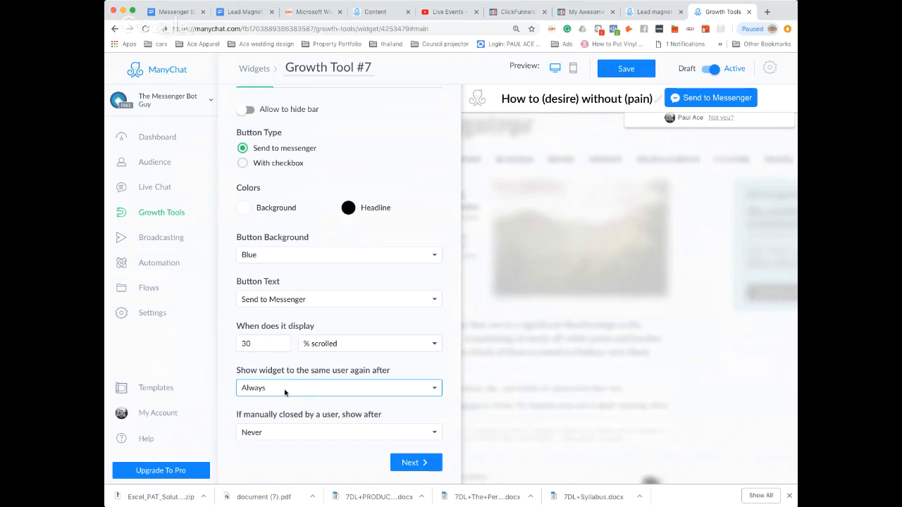
pyautogui.click(627, 74)
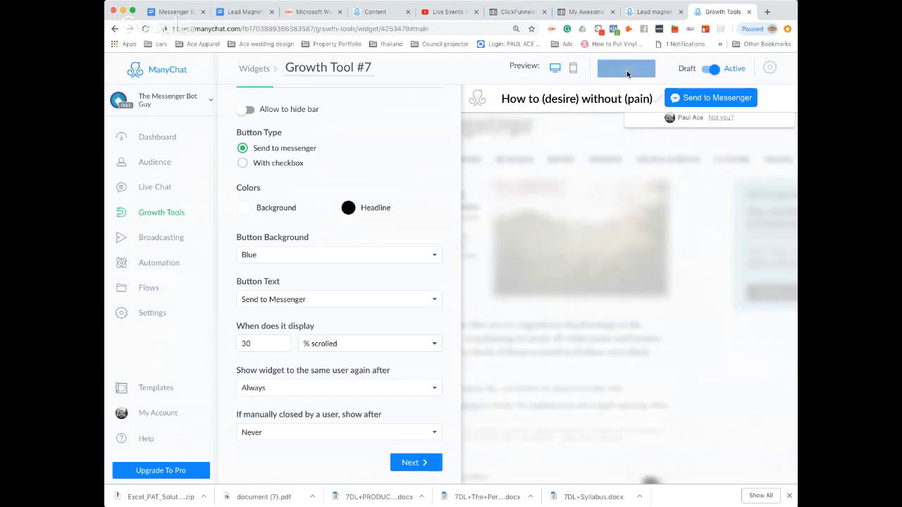
# Reload the Optin page preview and test the bar by submitting its Send to Messenger opt-in.
pyautogui.click(577, 13)
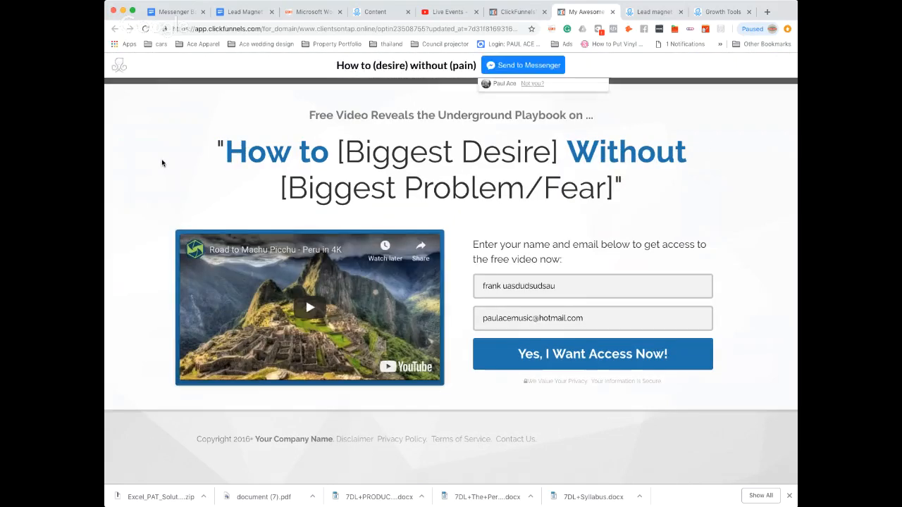
pyautogui.click(518, 65)
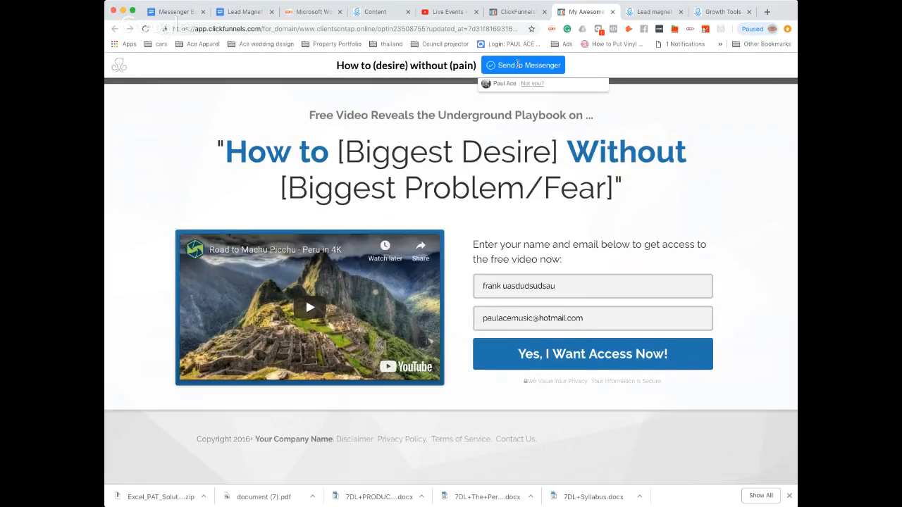